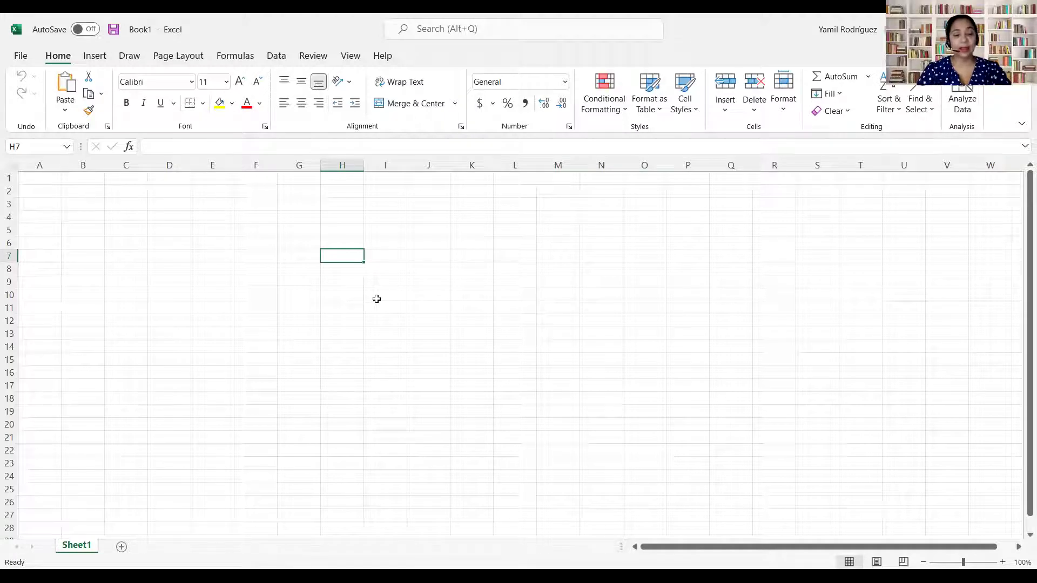
# Enter ENERO in H7 with the amount 75000 beside it in I7.
pyautogui.write('ENERO')
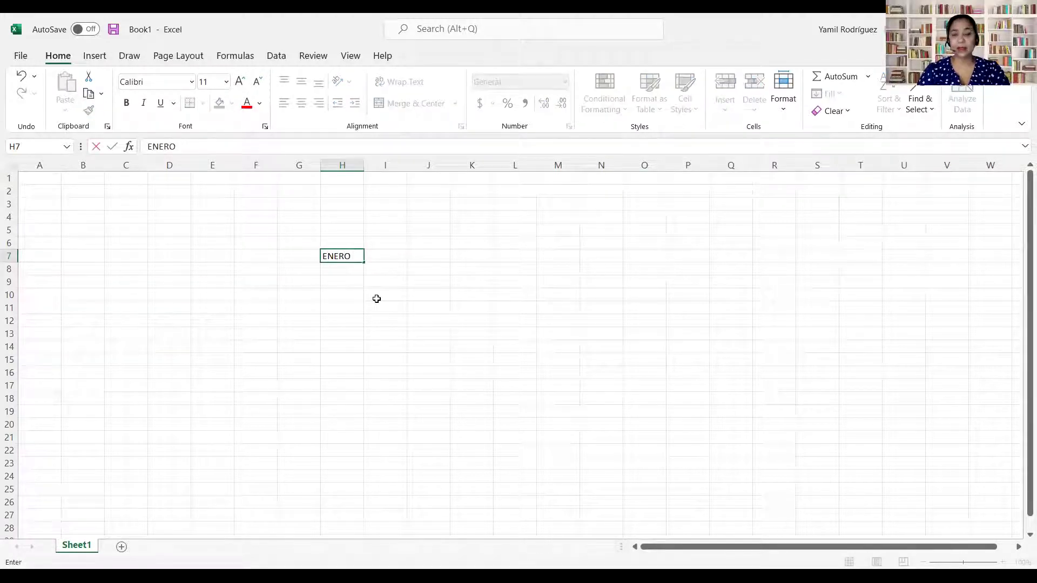
pyautogui.press('Tab')
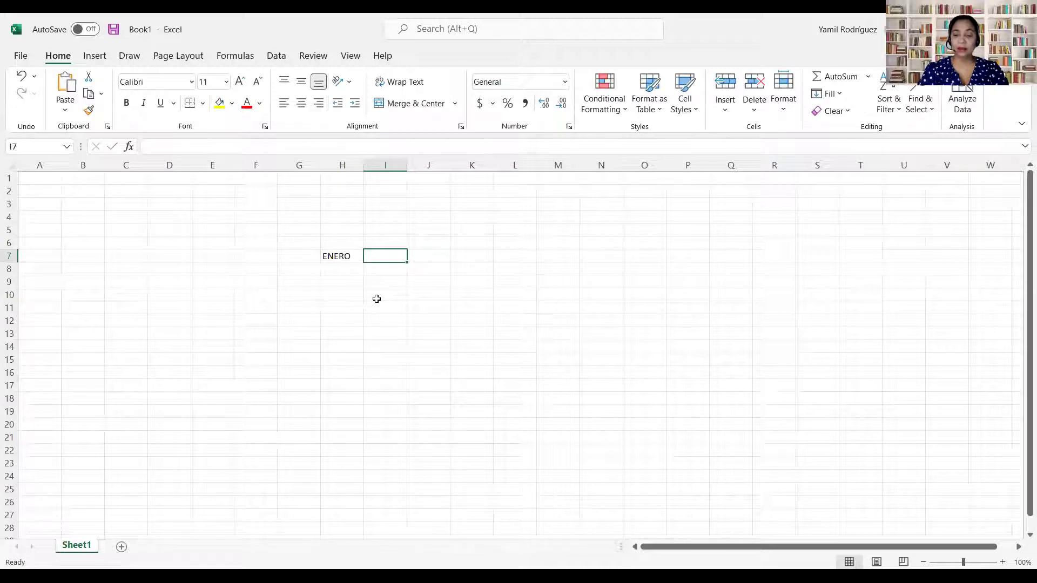
pyautogui.write('75000')
pyautogui.press('Return')
# Add FEBRERO in H8 with the amount 75000 in I8.
pyautogui.press('Left')
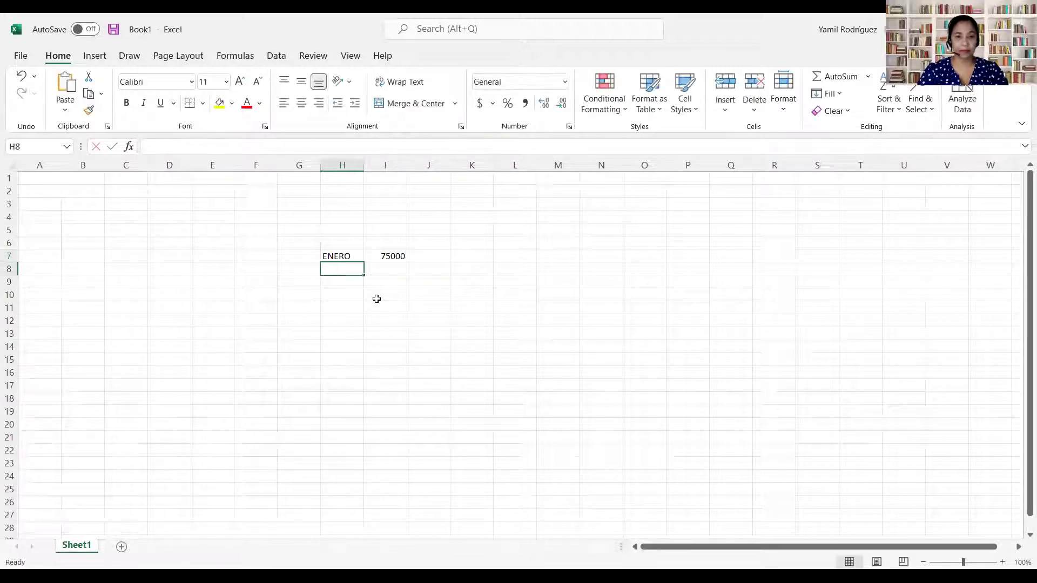
pyautogui.write('FEBRERO')
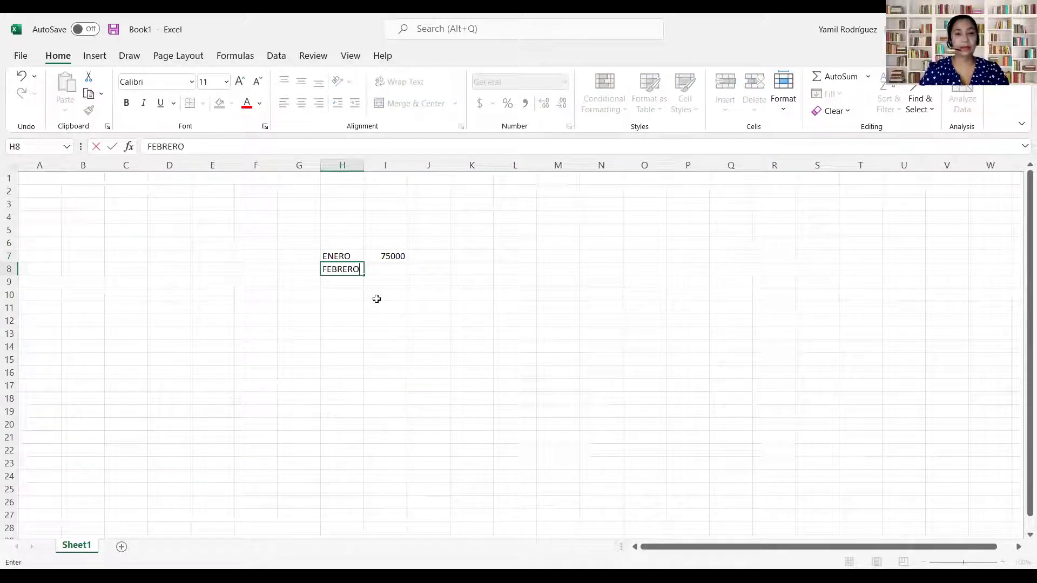
pyautogui.press('Right')
pyautogui.write('75')
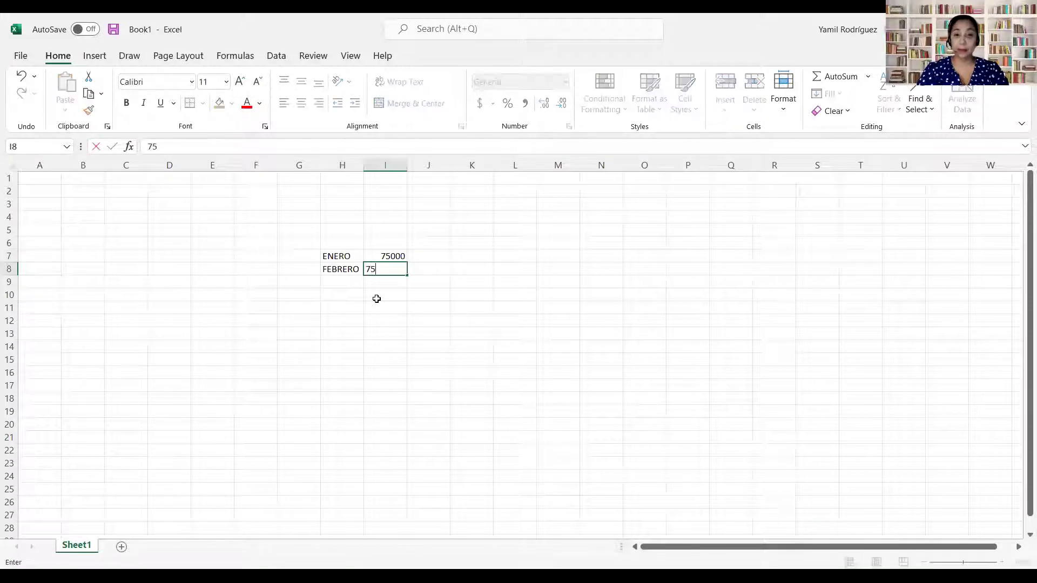
pyautogui.write('000')
pyautogui.press('Return')
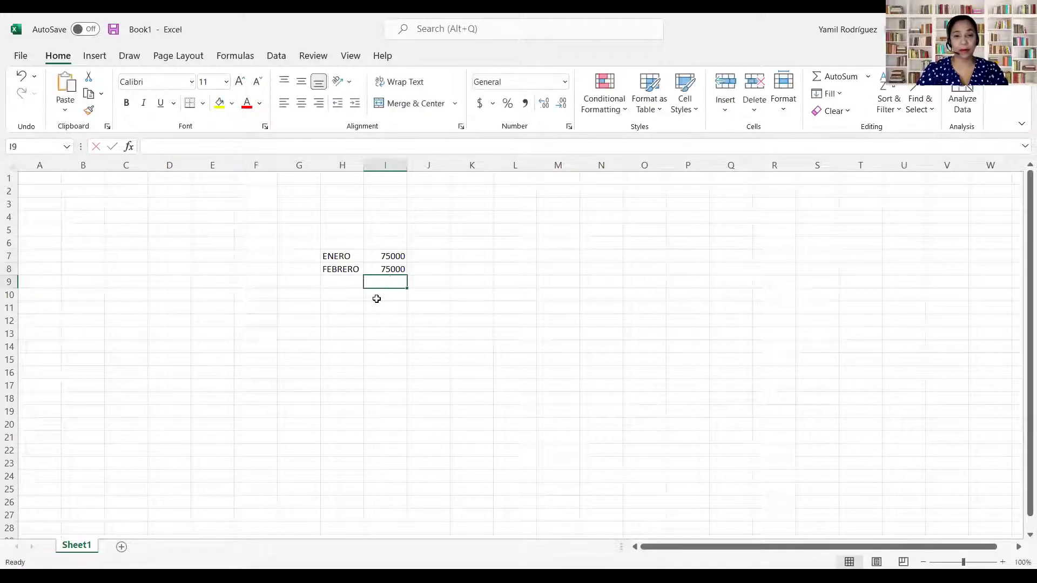
# Add MARZO in H9 with the amount 75000 in I9.
pyautogui.press('Left')
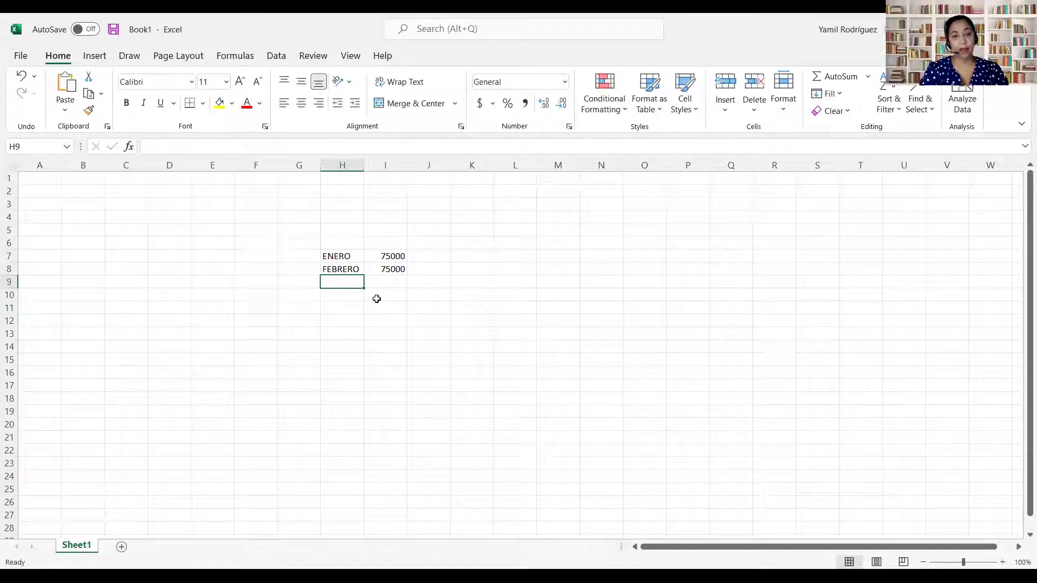
pyautogui.write('MARZO')
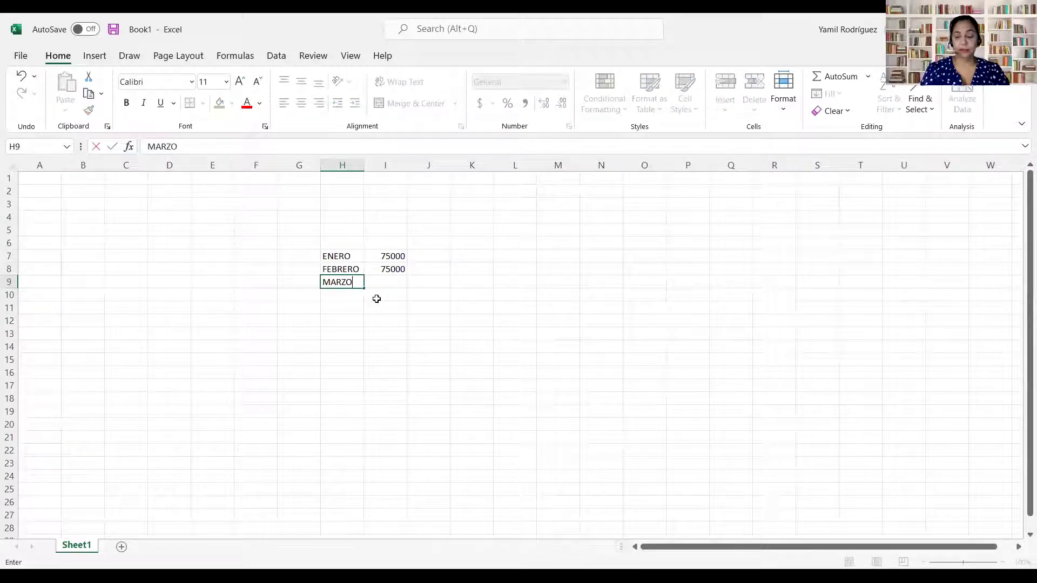
pyautogui.press('Tab')
pyautogui.write('75000')
pyautogui.press('Return')
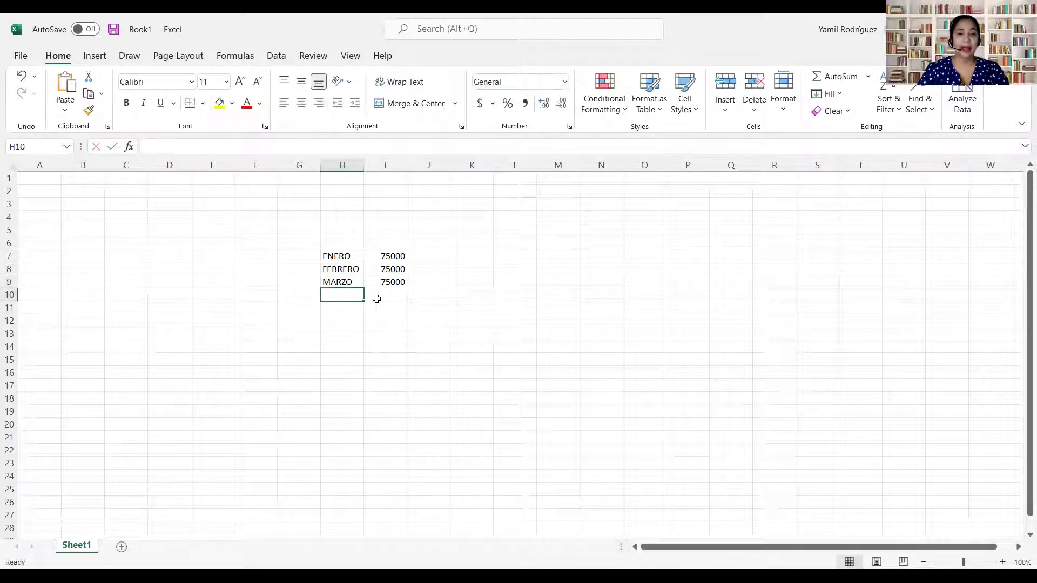
# Add ABRIL in H10 with the amount 80000 in I10.
pyautogui.write('ABRIL')
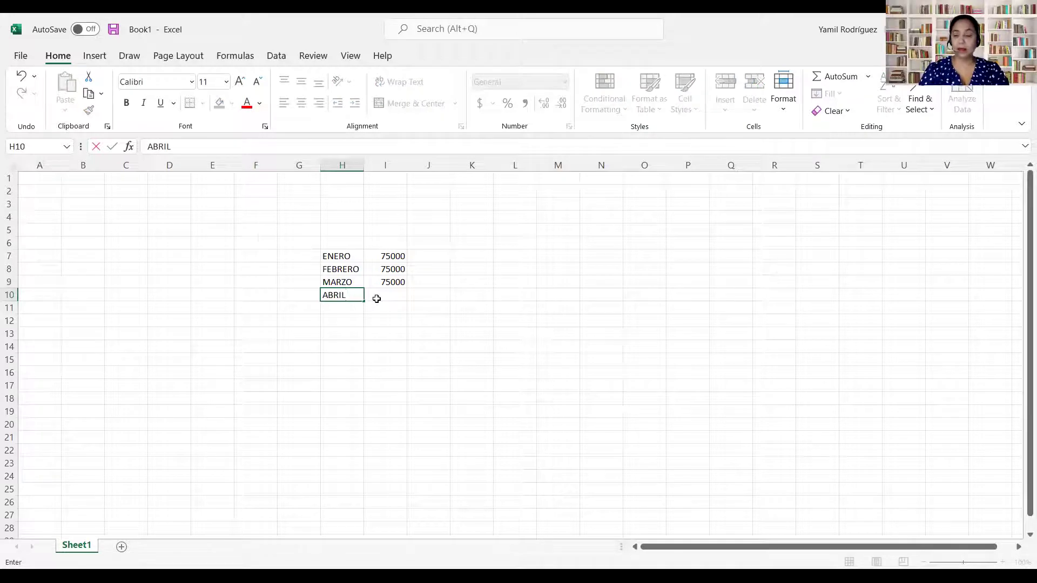
pyautogui.press('Tab')
pyautogui.write('80000')
pyautogui.press('Return')
# Add MAYO in H11 with the amount 80000 in I11.
pyautogui.press('Left')
pyautogui.write('MAYO 80')
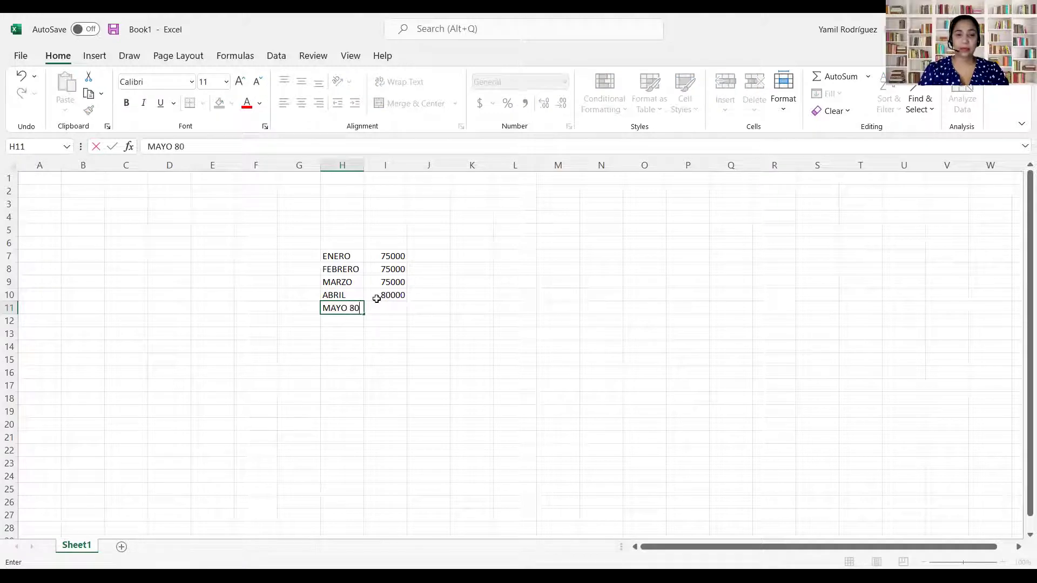
pyautogui.press('BackSpace')
pyautogui.press('BackSpace')
pyautogui.press('BackSpace')
pyautogui.press('Tab')
pyautogui.write('80000')
pyautogui.press('Return')
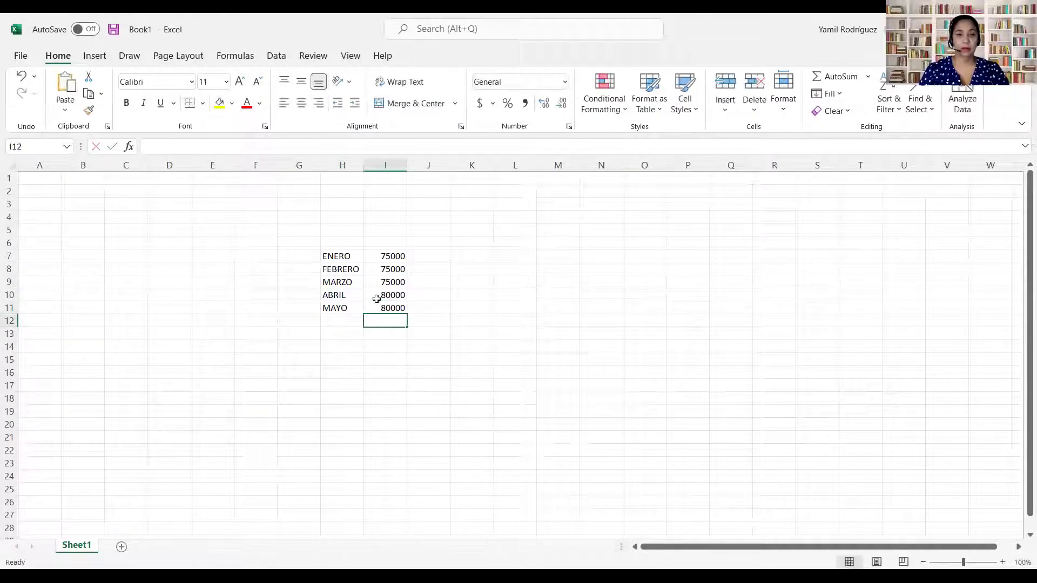
# Format all of column I with the comma number style.
pyautogui.click(385, 165)
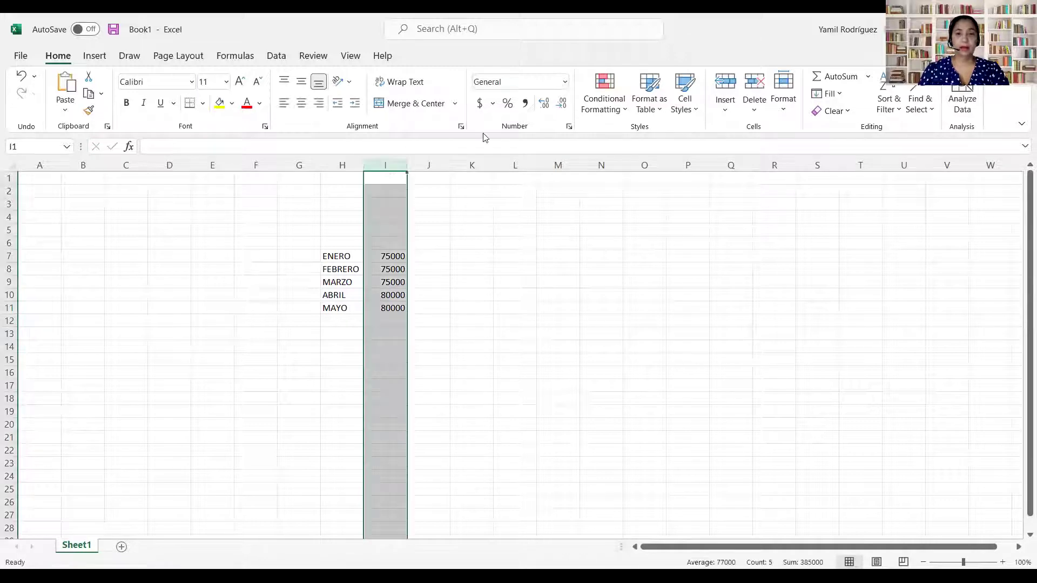
pyautogui.click(525, 103)
# List the remaining months JUNIO, JULIO, AGOSTO, SEPT, OCT, NOV and DIC in H12 through H18.
pyautogui.click(347, 331)
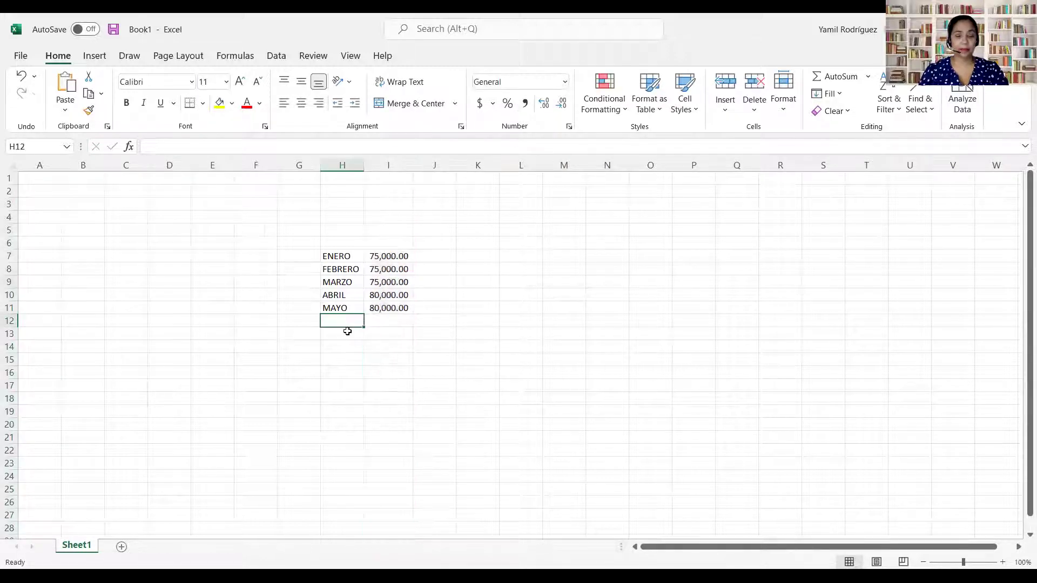
pyautogui.write('JUNIO')
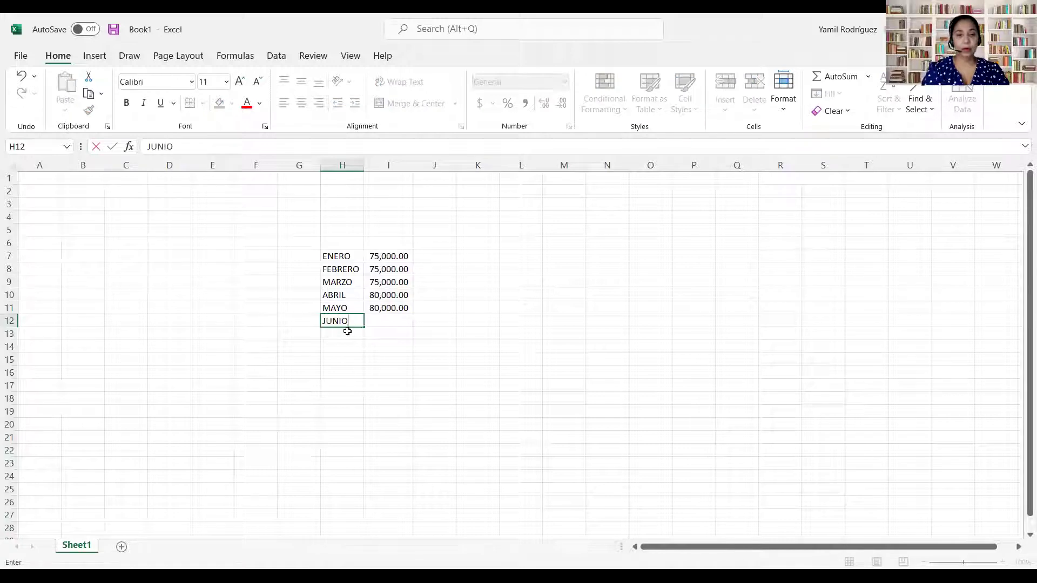
pyautogui.press('Return')
pyautogui.write('JULIO')
pyautogui.click(347, 331)
pyautogui.press('Return')
pyautogui.write('AGOSTO')
pyautogui.press('Return')
pyautogui.write('SEPT')
pyautogui.press('Return')
pyautogui.write('OCT')
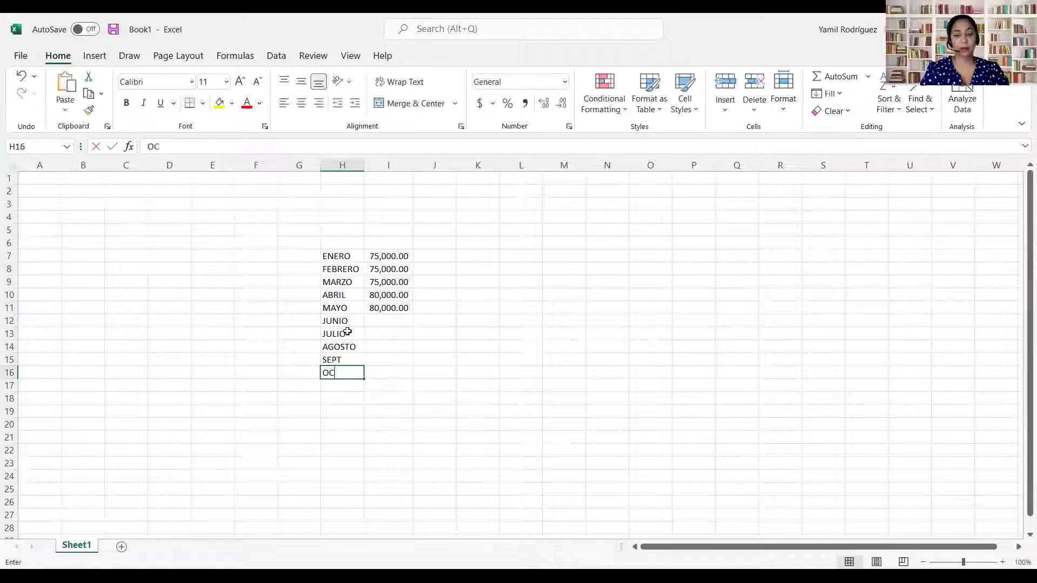
pyautogui.press('Return')
pyautogui.write('NOV')
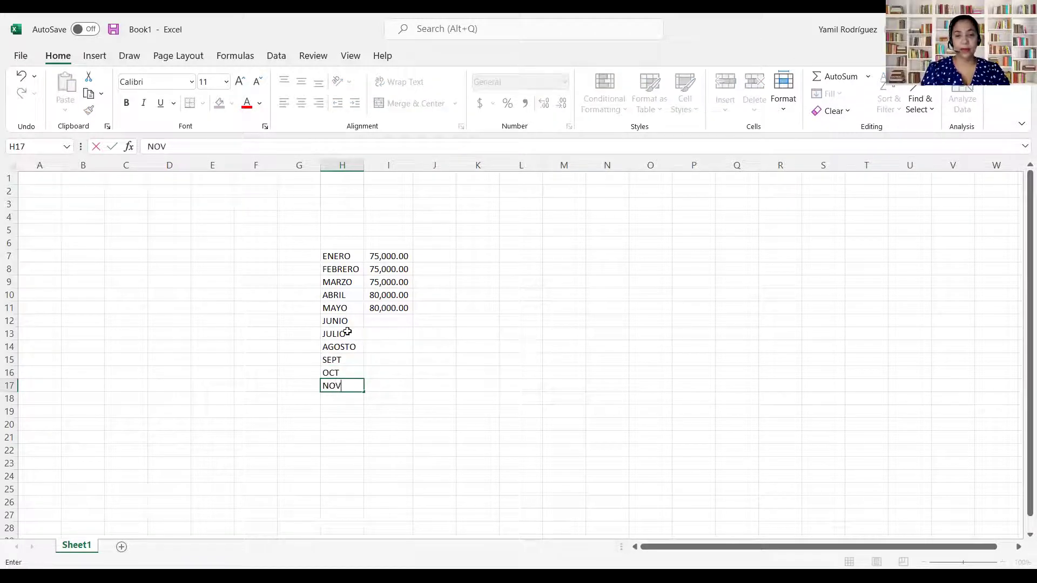
pyautogui.press('Return')
pyautogui.write('DIC')
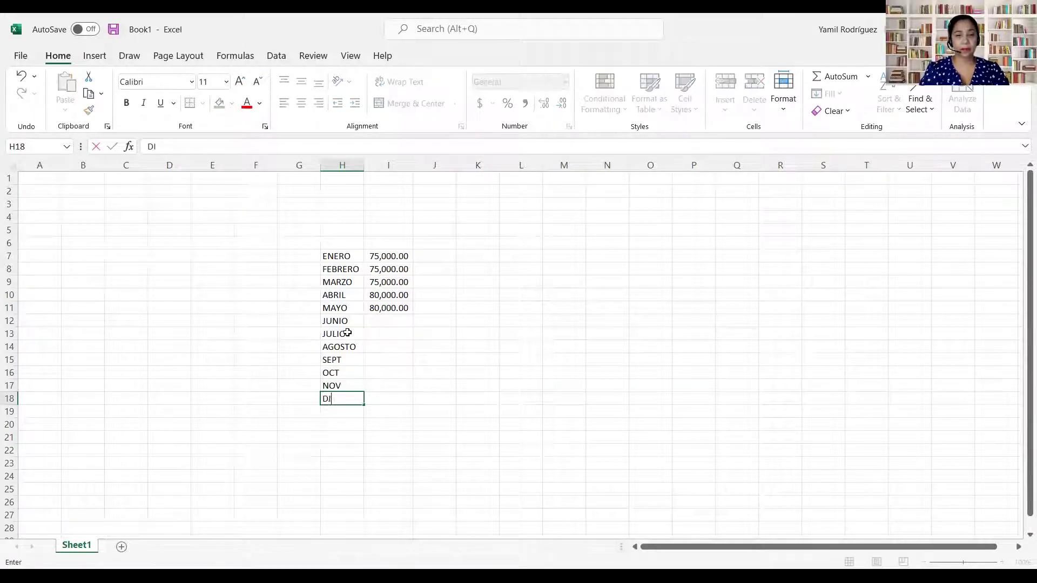
# Enter the amount 80,000 for JUNIO in I12.
pyautogui.click(402, 321)
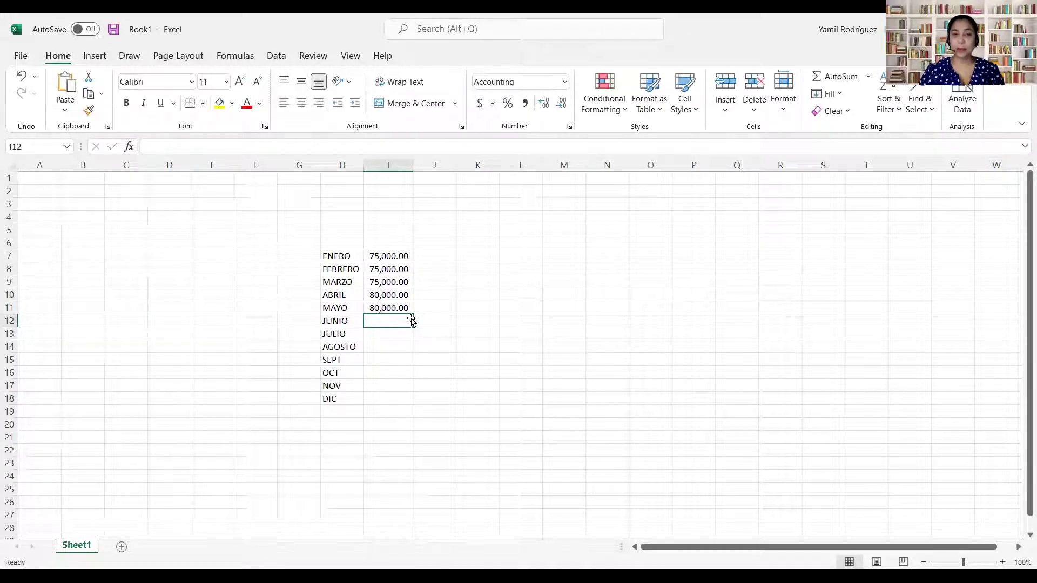
pyautogui.write('8')
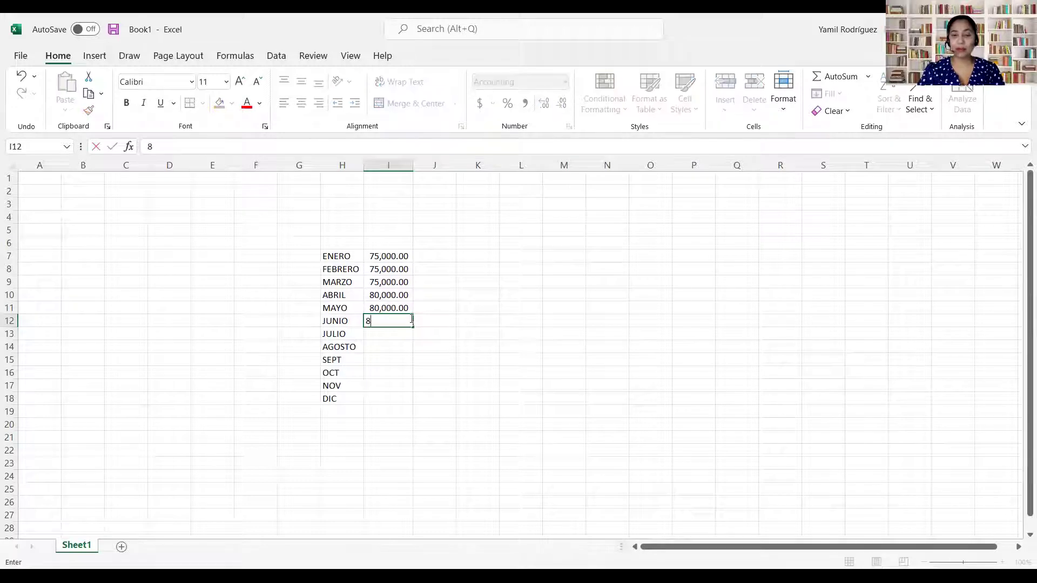
pyautogui.write('0,000')
pyautogui.press('Return')
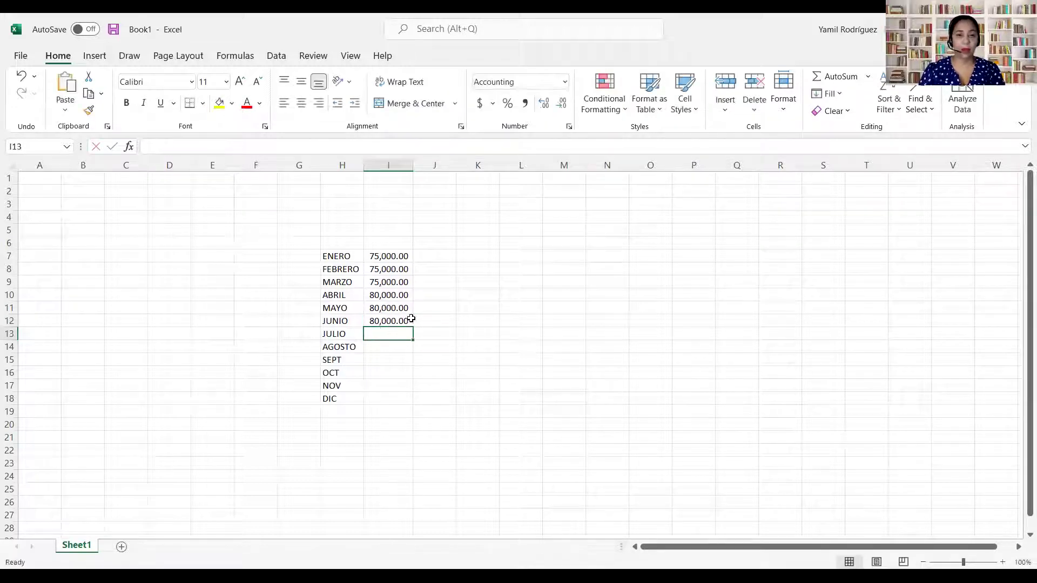
# Fill the JUNIO amount down through I18 for the months JULIO to DIC.
pyautogui.click(411, 318)
pyautogui.moveTo(413, 338); pyautogui.dragTo(408, 402)
pyautogui.moveTo(548, 420); pyautogui.dragTo(556, 411)
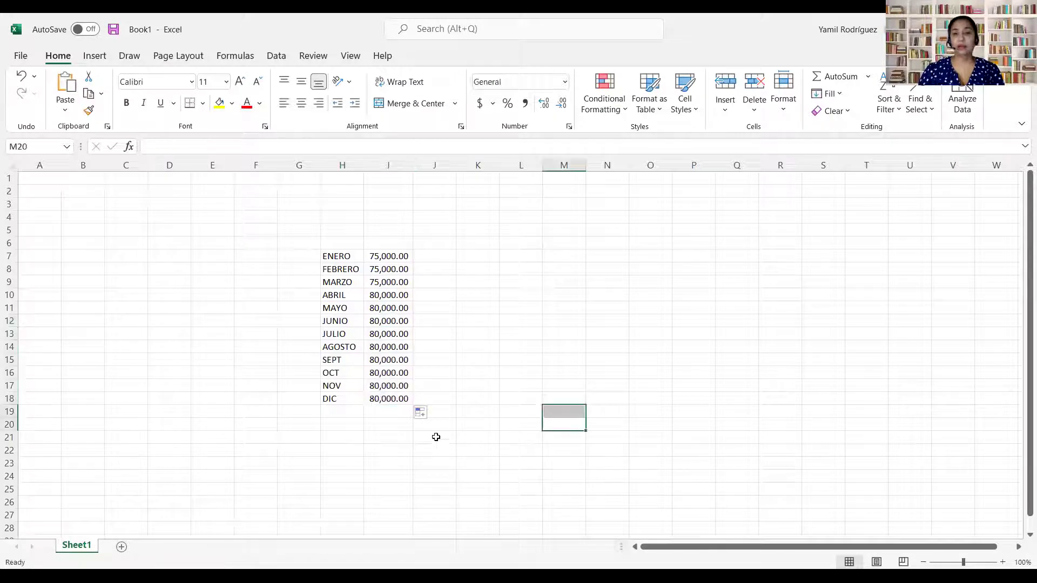
# Total the twelve monthly amounts with AutoSum in I19 and widen column I.
pyautogui.click(396, 415)
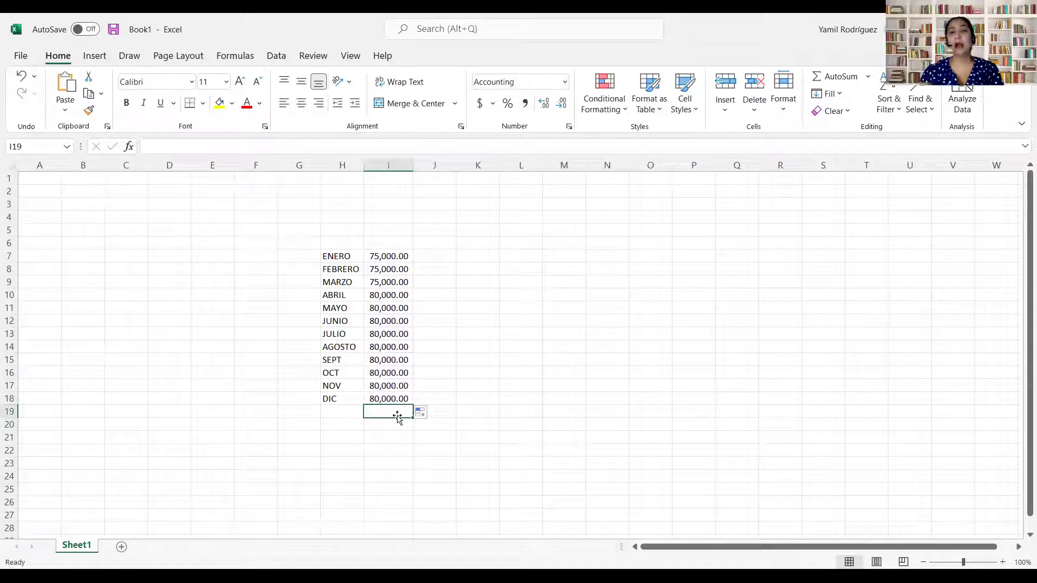
pyautogui.click(837, 76)
pyautogui.press('Return')
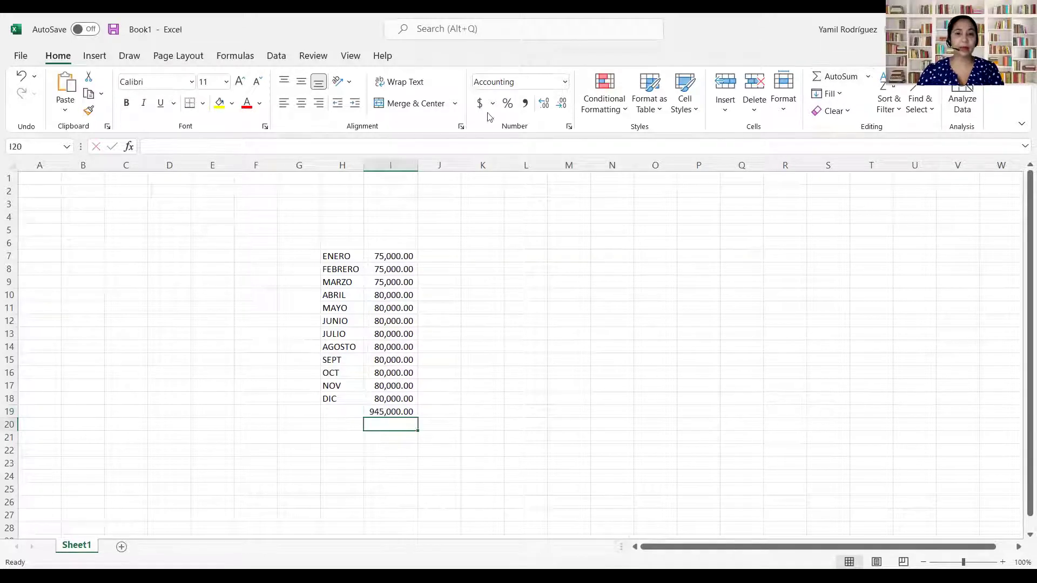
pyautogui.doubleClick(421, 169)
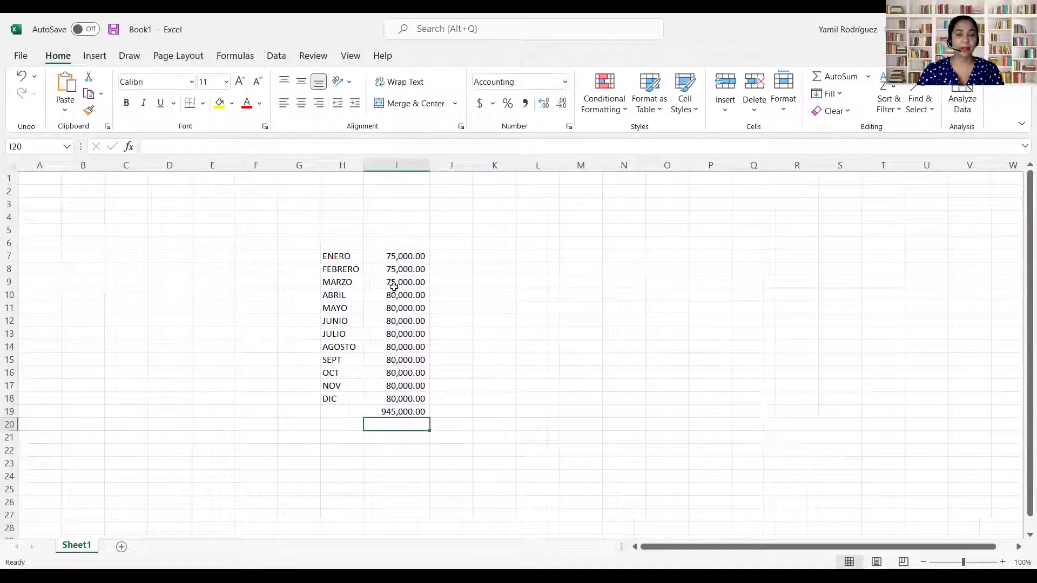
# Calculate the monthly average in I20 with the formula =I19/12.
pyautogui.write('=')
pyautogui.click(410, 411)
pyautogui.write('/12')
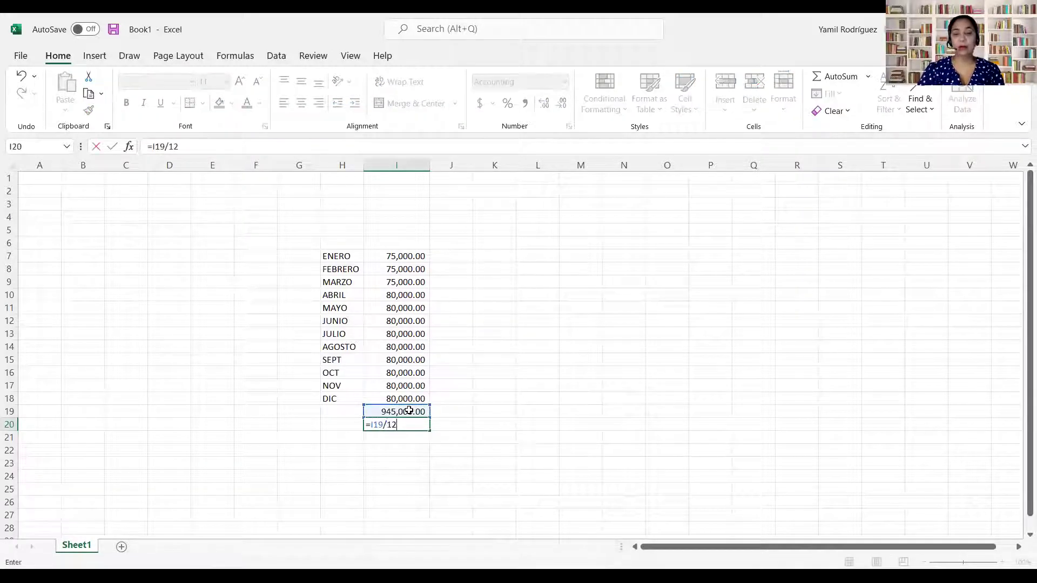
pyautogui.press('Return')
pyautogui.click(338, 436)
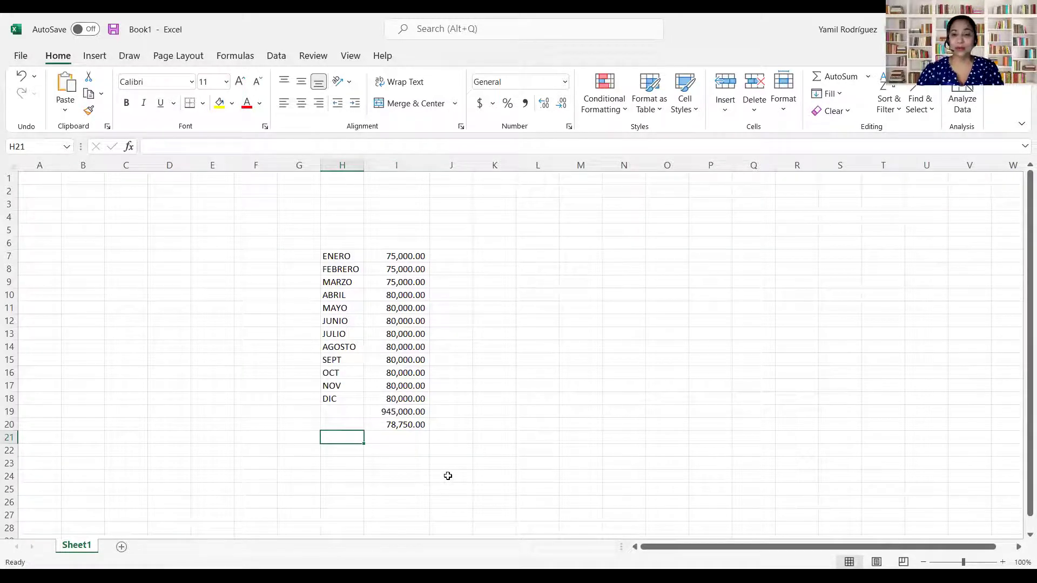
# Enter the amount 15600 in I23, below the average.
pyautogui.click(412, 461)
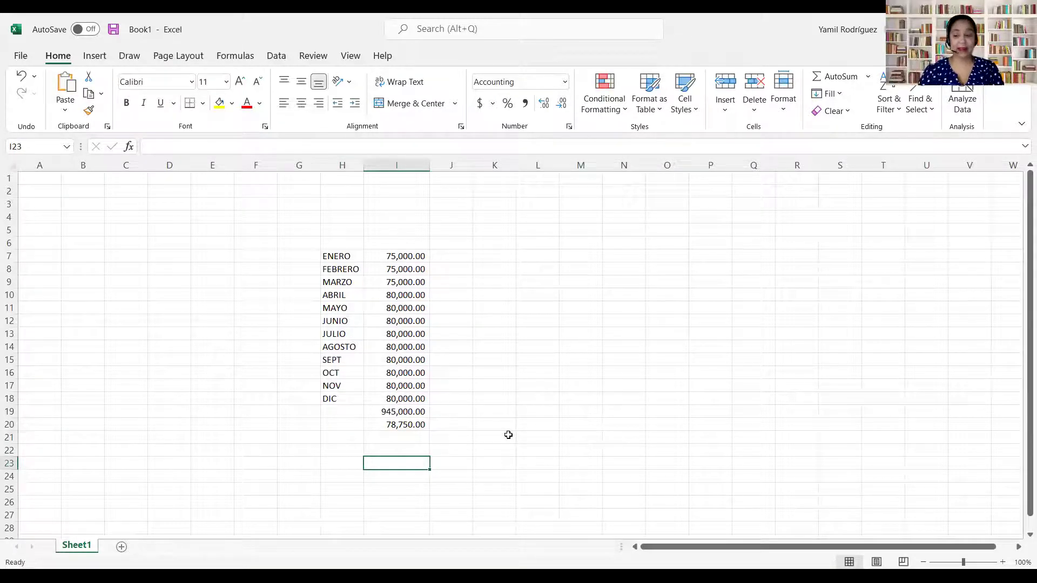
pyautogui.write('15600')
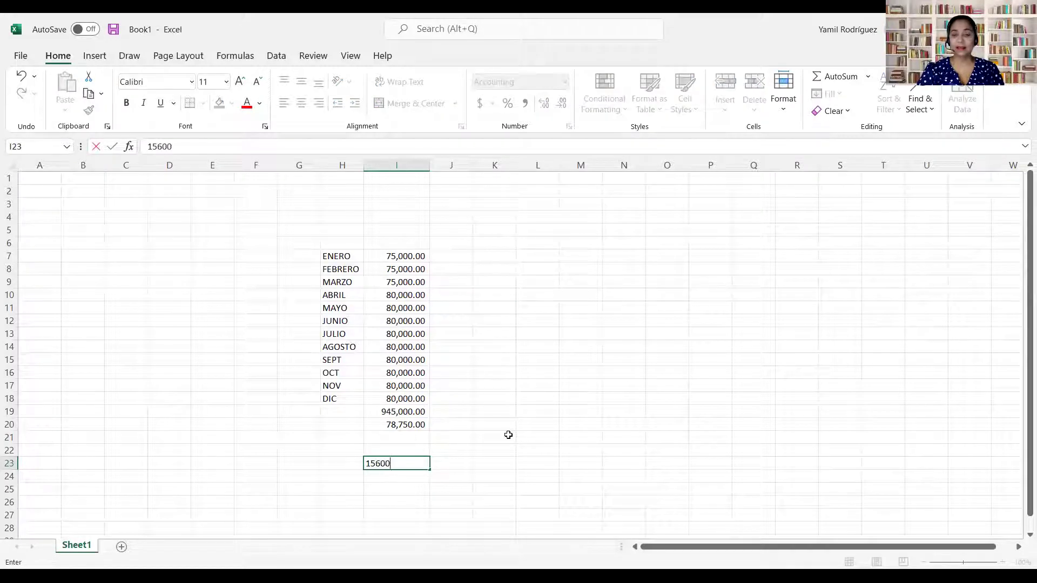
pyautogui.press('Return')
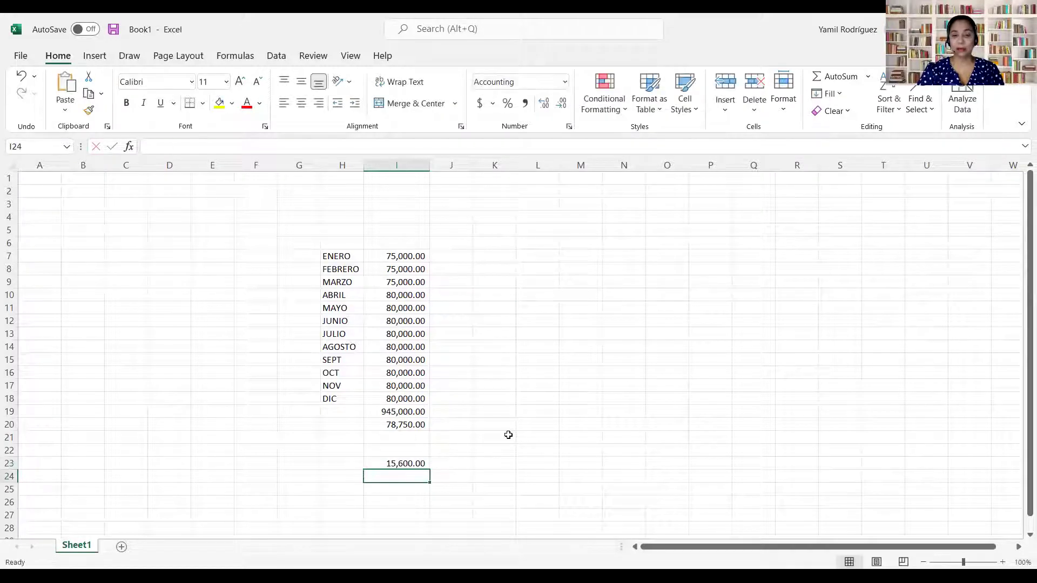
pyautogui.press('Up')
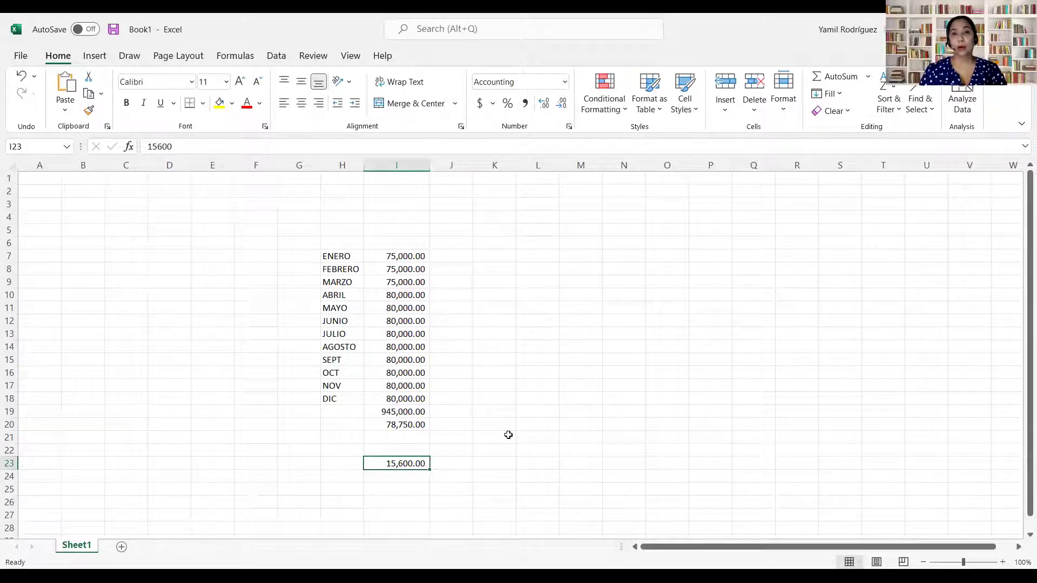
# Label the amount in I23 as SALARIO MINIMO NACIONAL in the adjacent cell J23.
pyautogui.click(460, 467)
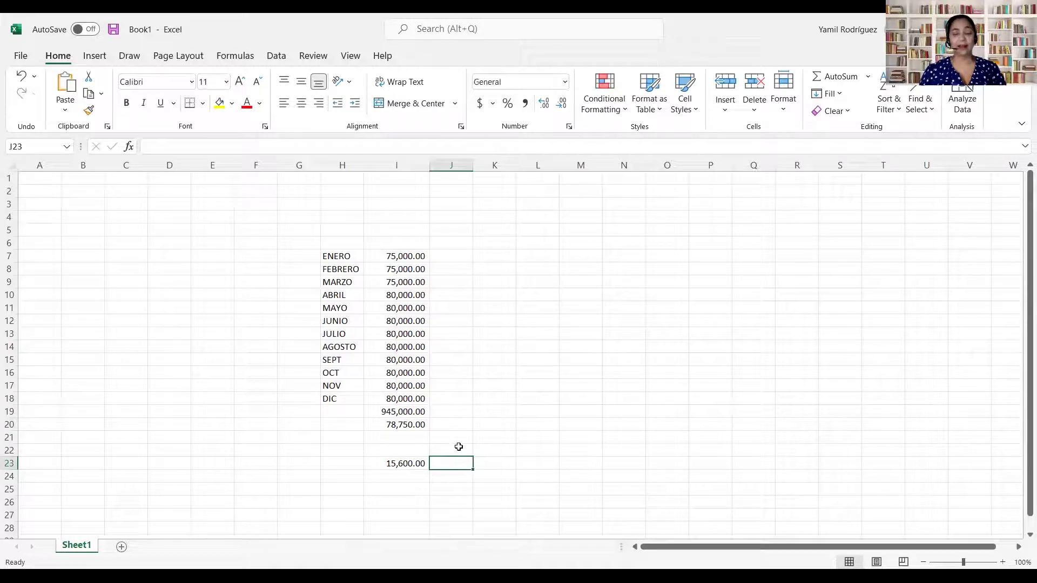
pyautogui.write('SALARIO ')
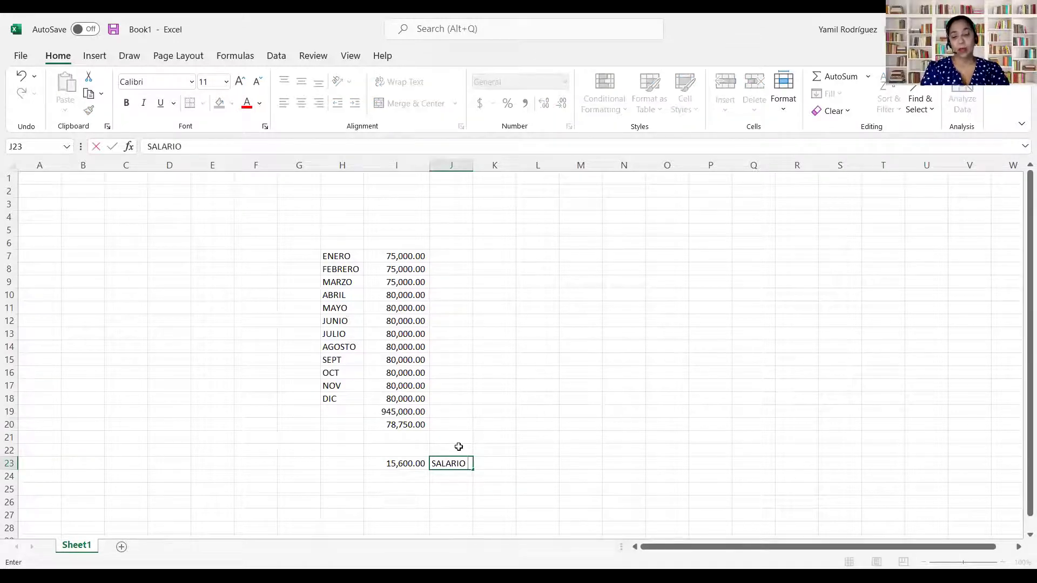
pyautogui.write('MINIMO NACIOA')
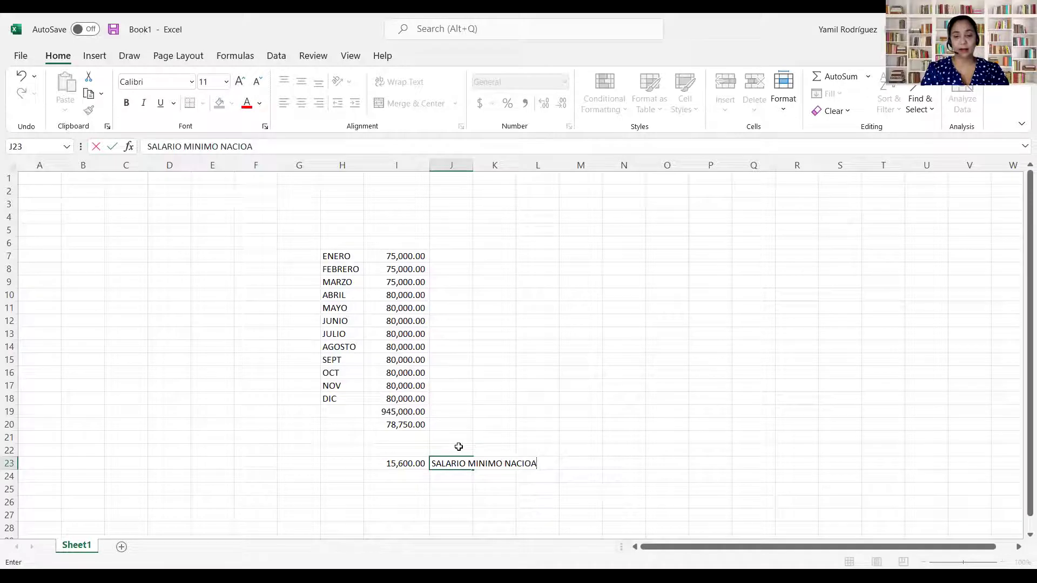
pyautogui.press('BackSpace')
pyautogui.write('NAL')
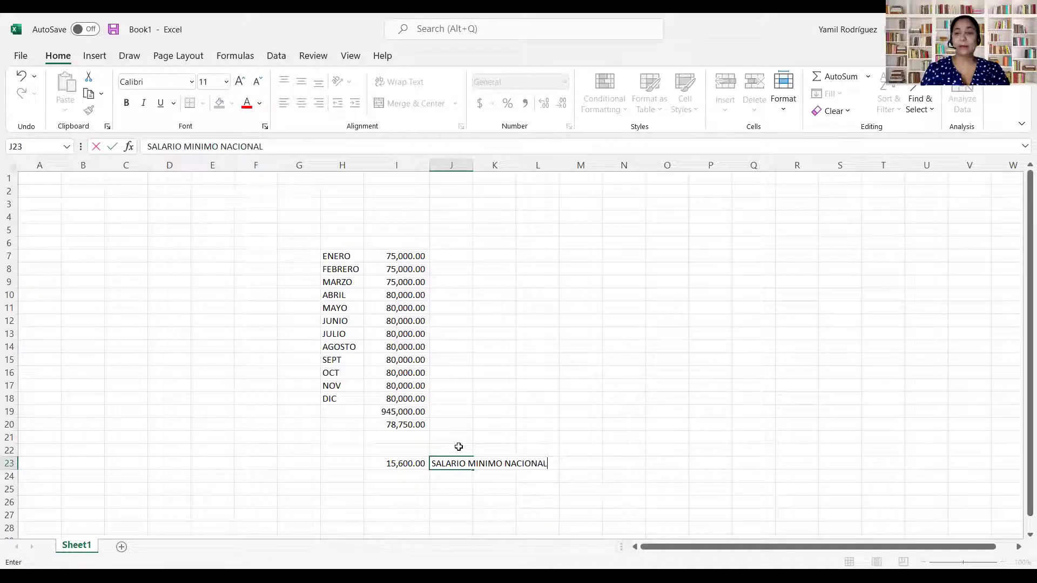
# Calculate five times the national minimum salary in I25 with the formula =I23*5.
pyautogui.click(406, 493)
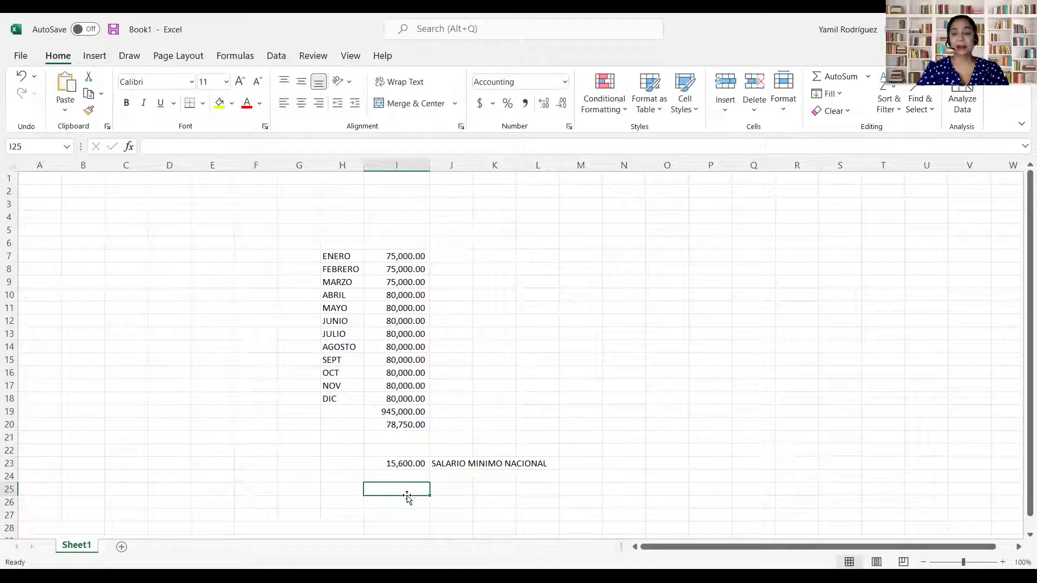
pyautogui.write('=')
pyautogui.click(378, 467)
pyautogui.write('*5')
pyautogui.press('Return')
pyautogui.click(404, 490)
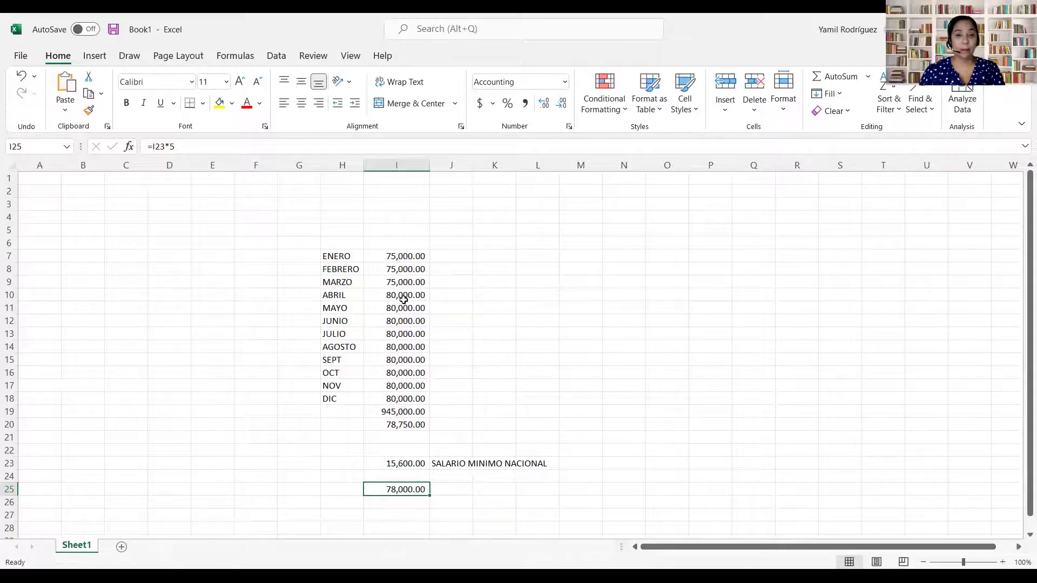
# Change the salaries for SEPT, OCT, NOV and DIC in I15:I18 to 95000 each.
pyautogui.click(405, 254)
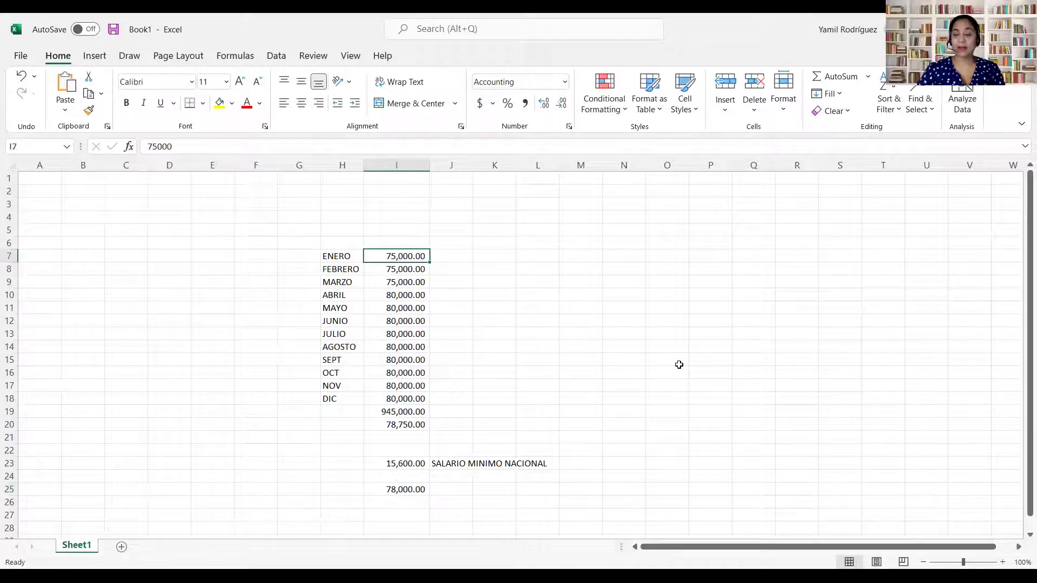
pyautogui.click(414, 359)
pyautogui.write('95000')
pyautogui.press('Return')
pyautogui.press('F2')
pyautogui.write('95000')
pyautogui.press('Return')
pyautogui.write('95000')
pyautogui.press('Return')
pyautogui.write('95000')
pyautogui.press('Return')
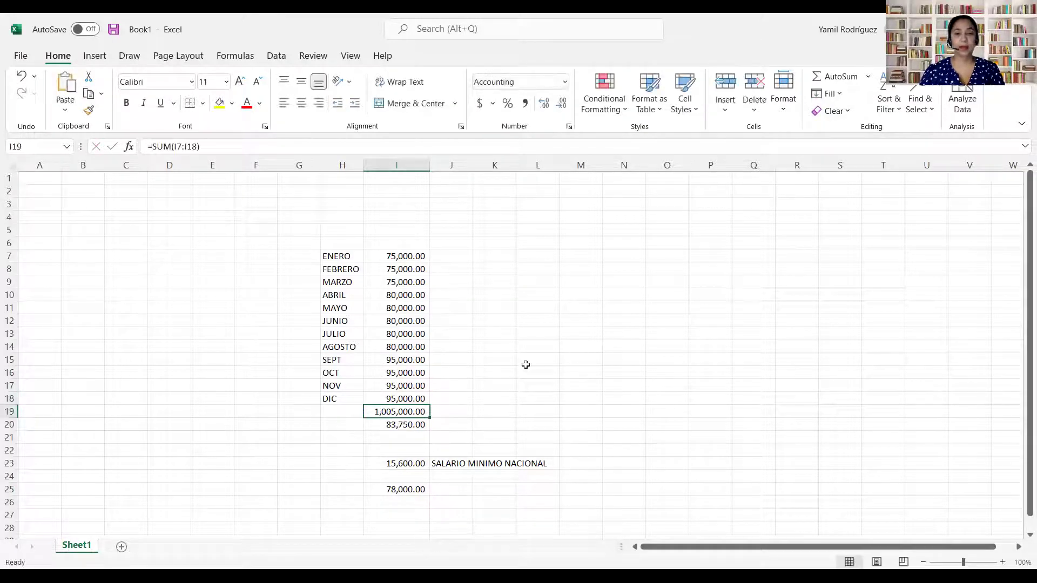
# Compare the monthly salary average in I20 with the five-minimum-salaries amount in I25.
pyautogui.click(409, 426)
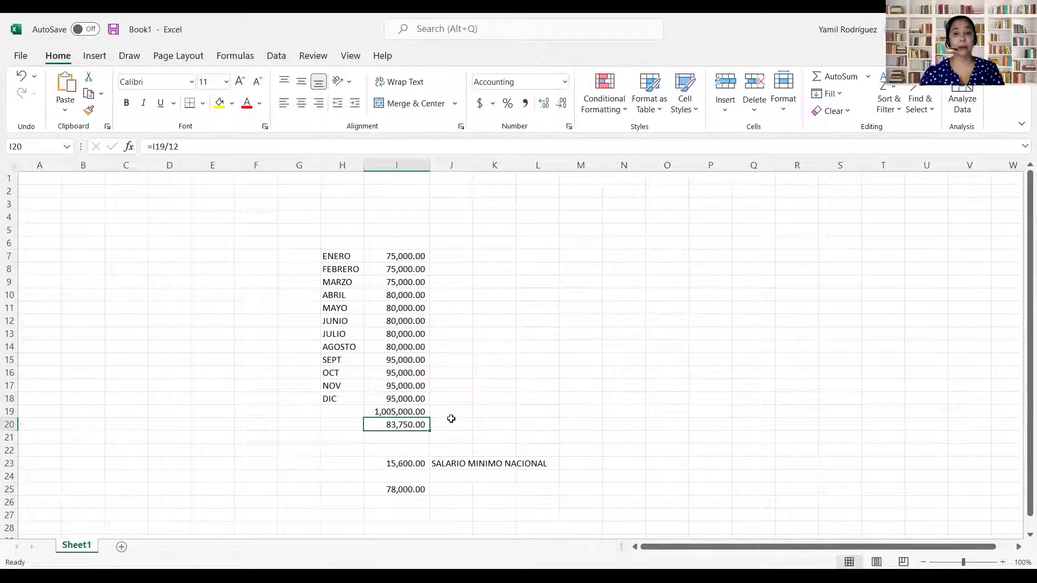
pyautogui.click(408, 490)
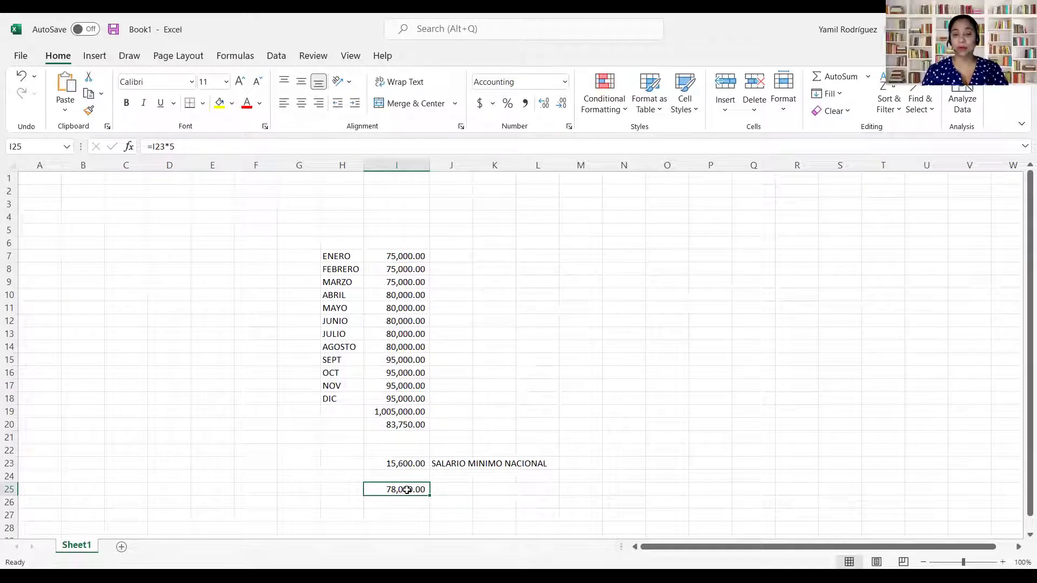
pyautogui.click(403, 424)
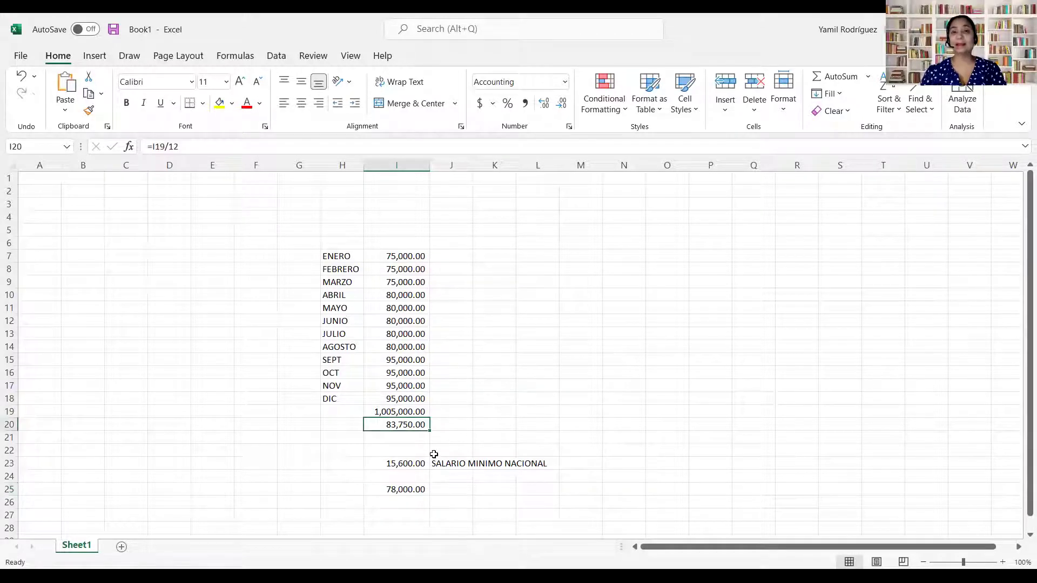
pyautogui.click(415, 488)
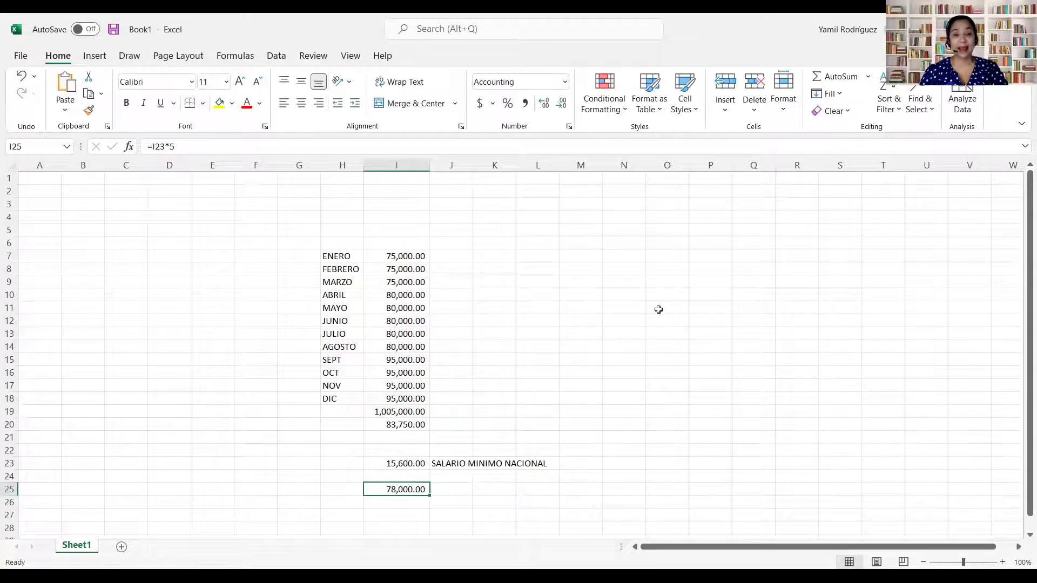
pyautogui.click(372, 429)
pyautogui.click(410, 351)
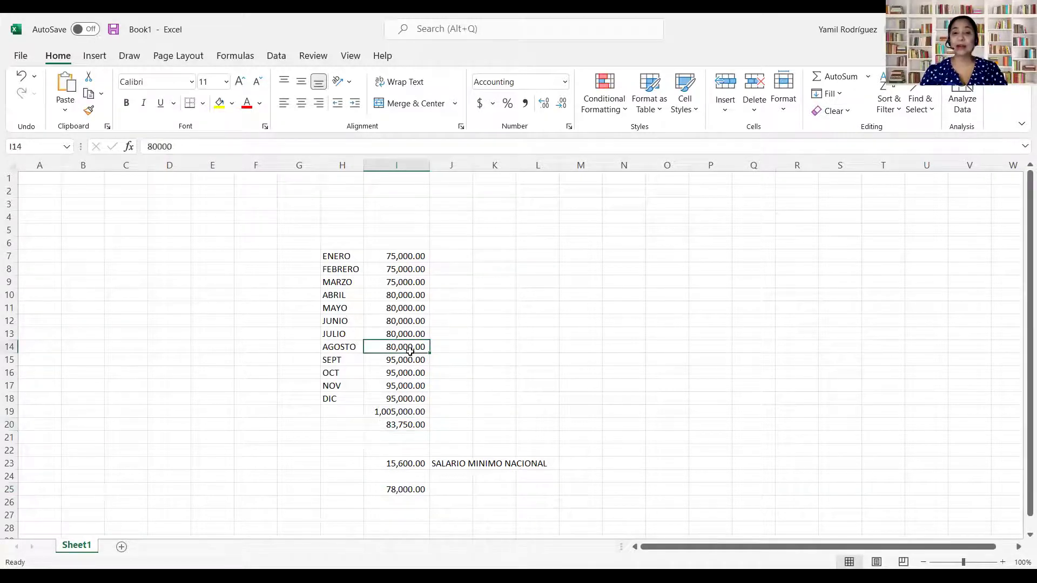
pyautogui.click(394, 428)
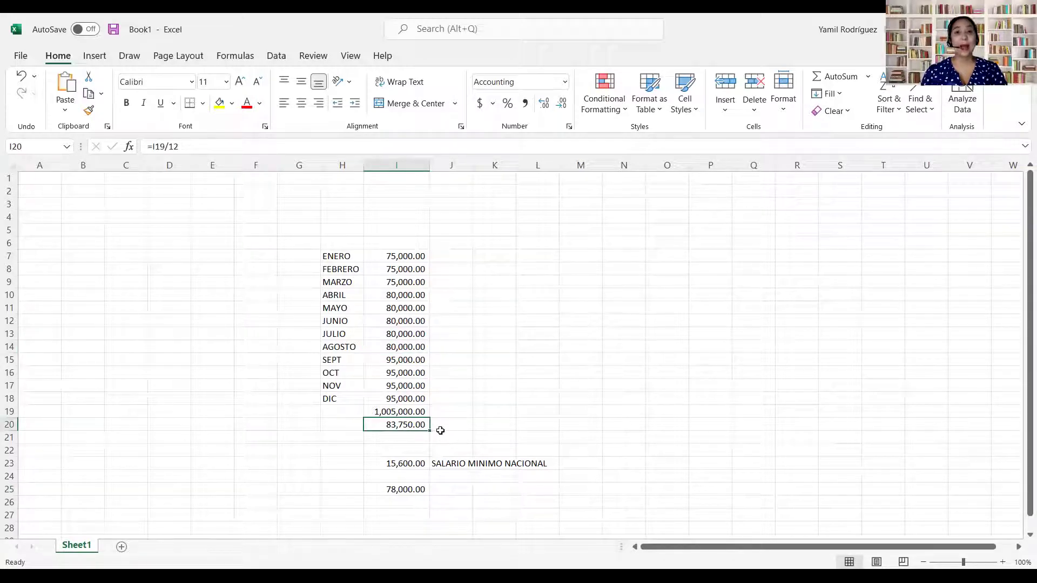
pyautogui.click(426, 489)
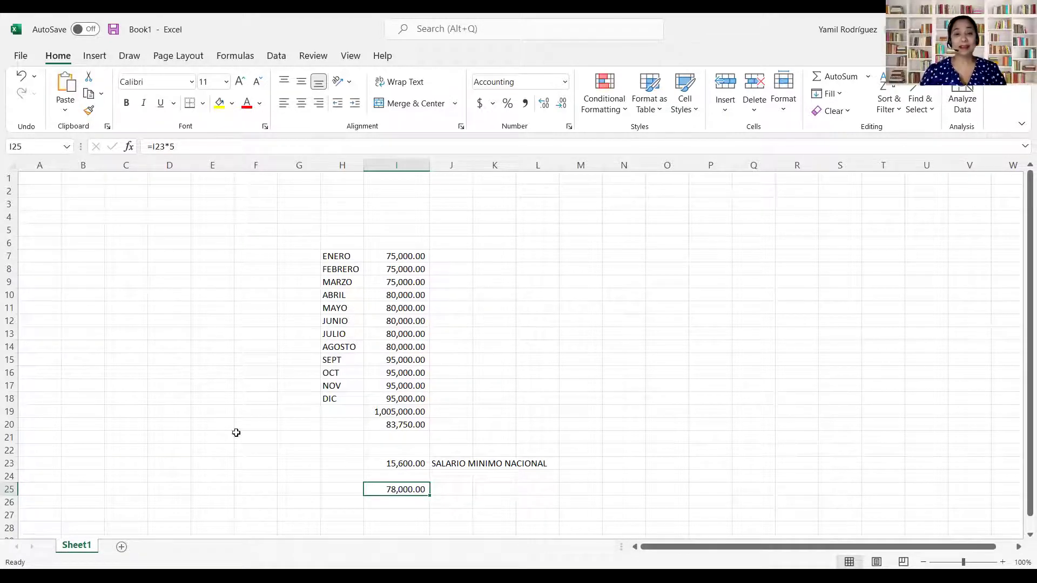
pyautogui.click(440, 427)
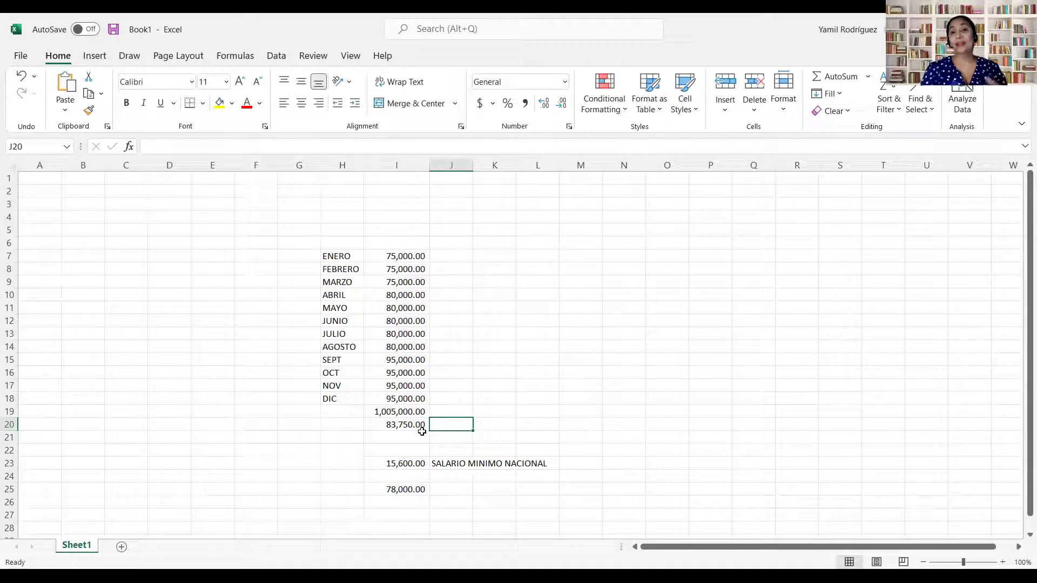
pyautogui.click(402, 424)
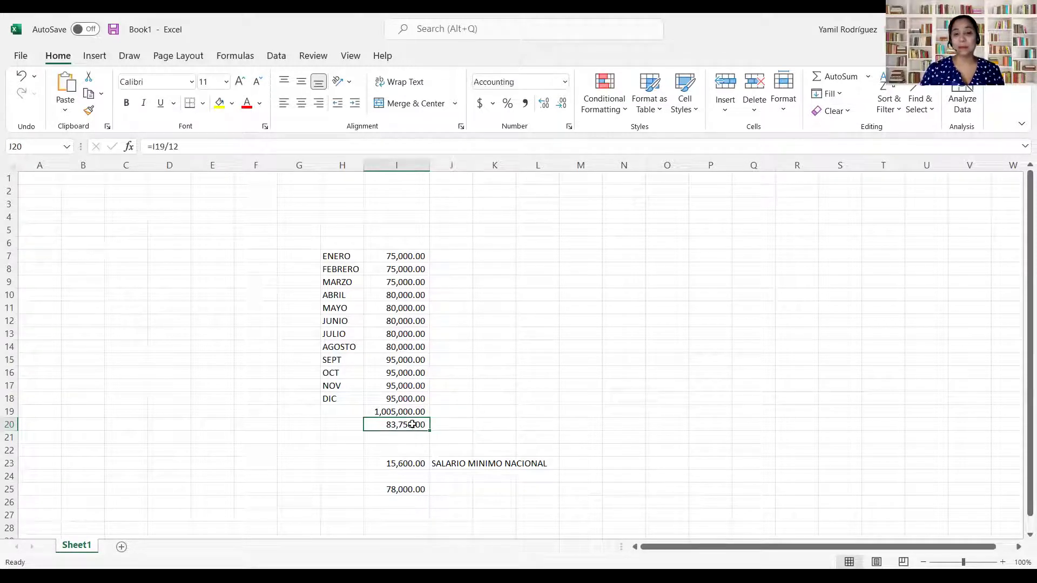
pyautogui.click(469, 424)
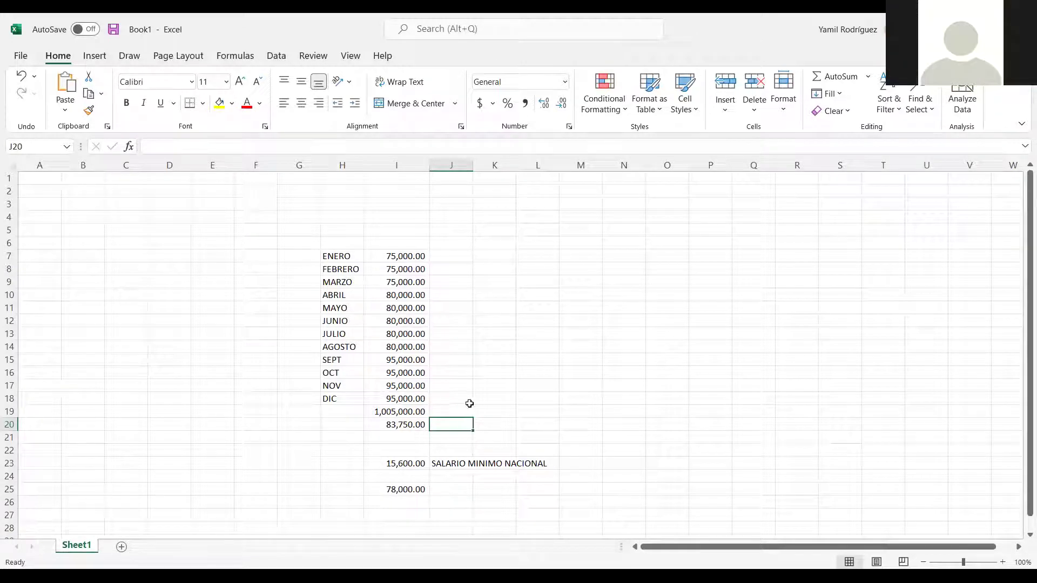
pyautogui.click(638, 428)
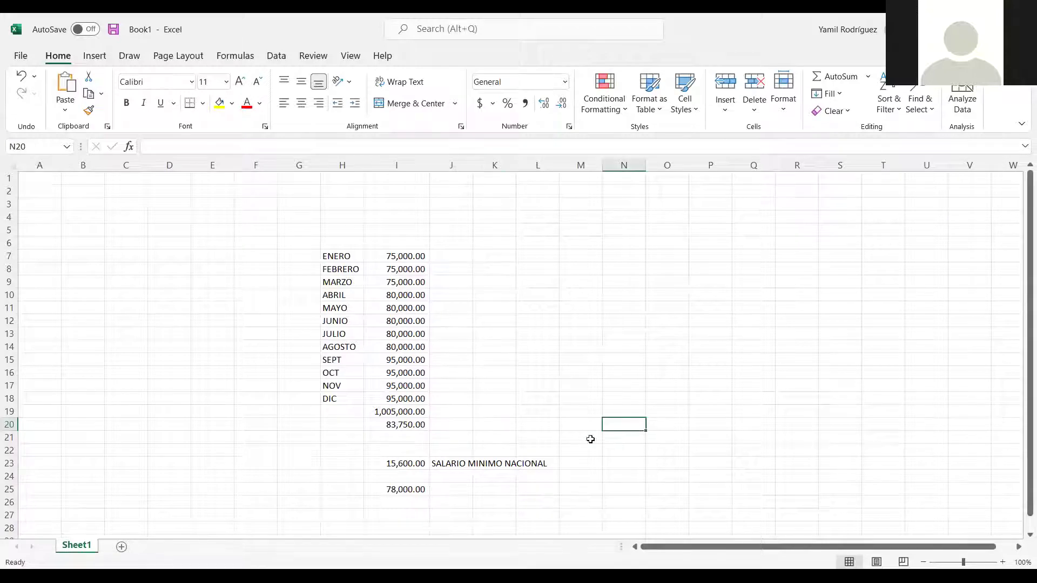
pyautogui.click(407, 486)
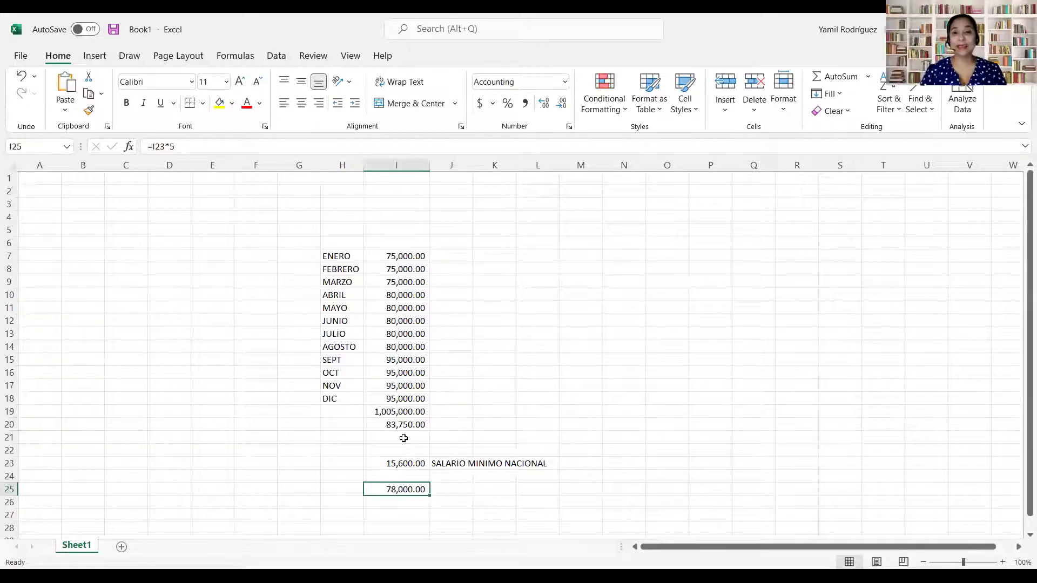
pyautogui.click(417, 416)
pyautogui.click(416, 424)
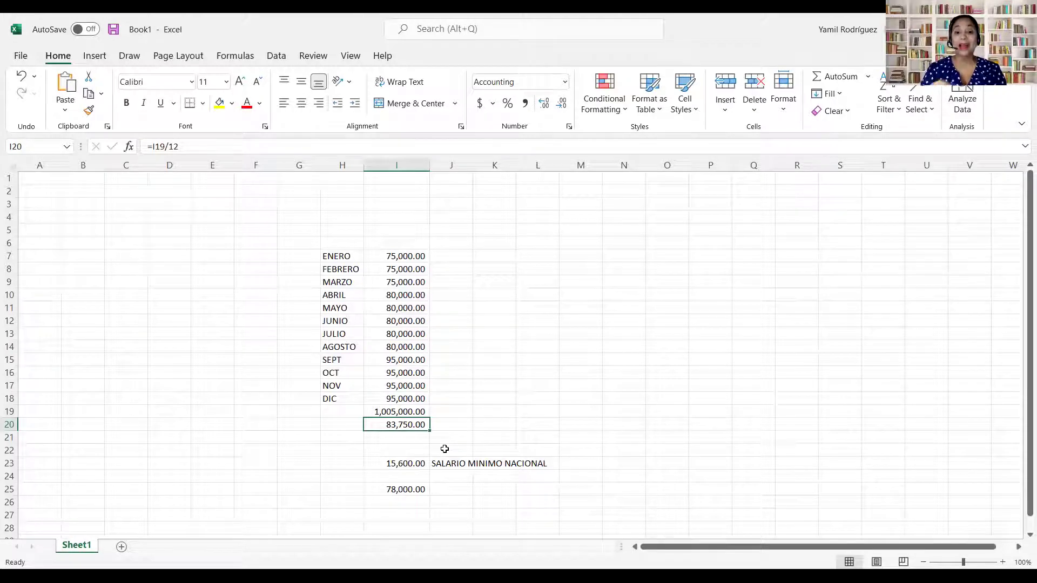
pyautogui.click(421, 488)
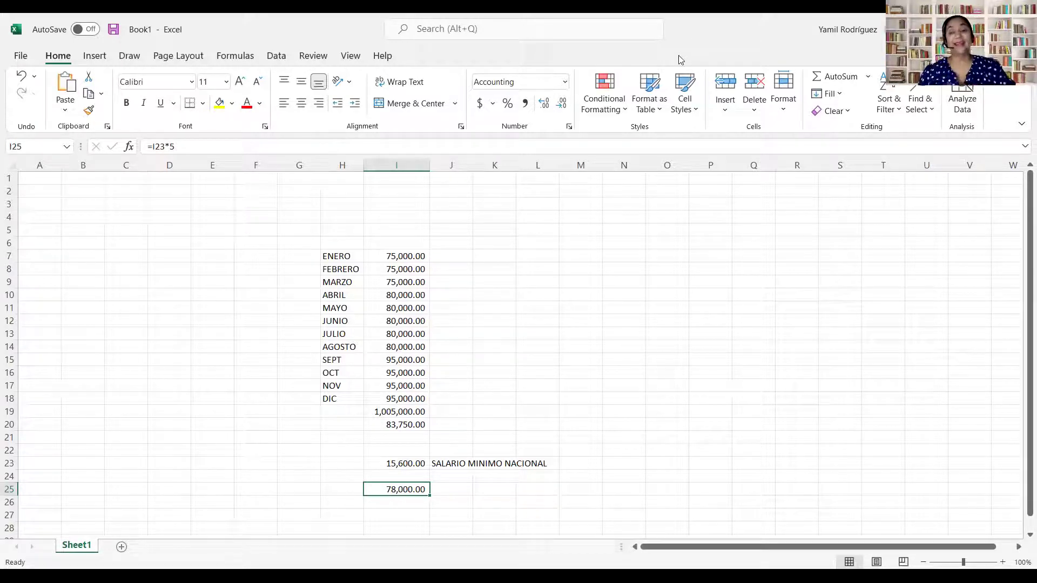
pyautogui.click(416, 424)
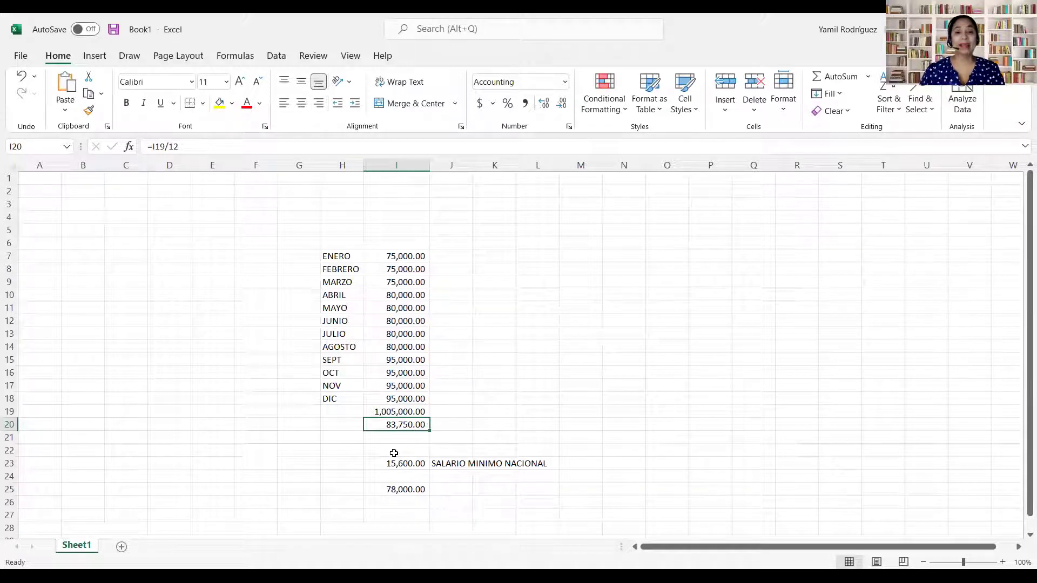
# Enter the amount 150000 in I21, directly below the monthly average.
pyautogui.click(403, 439)
pyautogui.write('15')
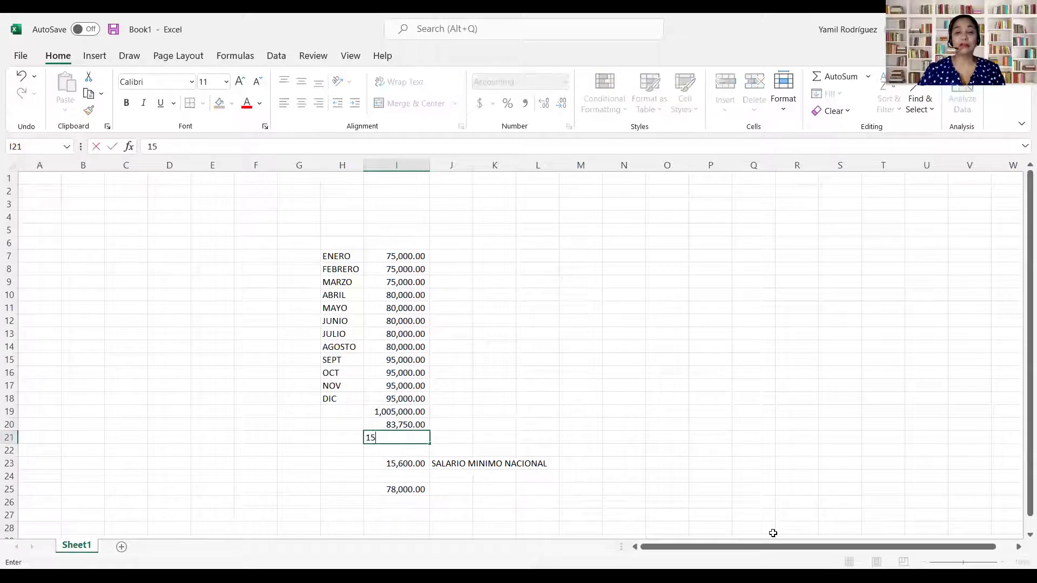
pyautogui.write('0,0000')
pyautogui.press('Return')
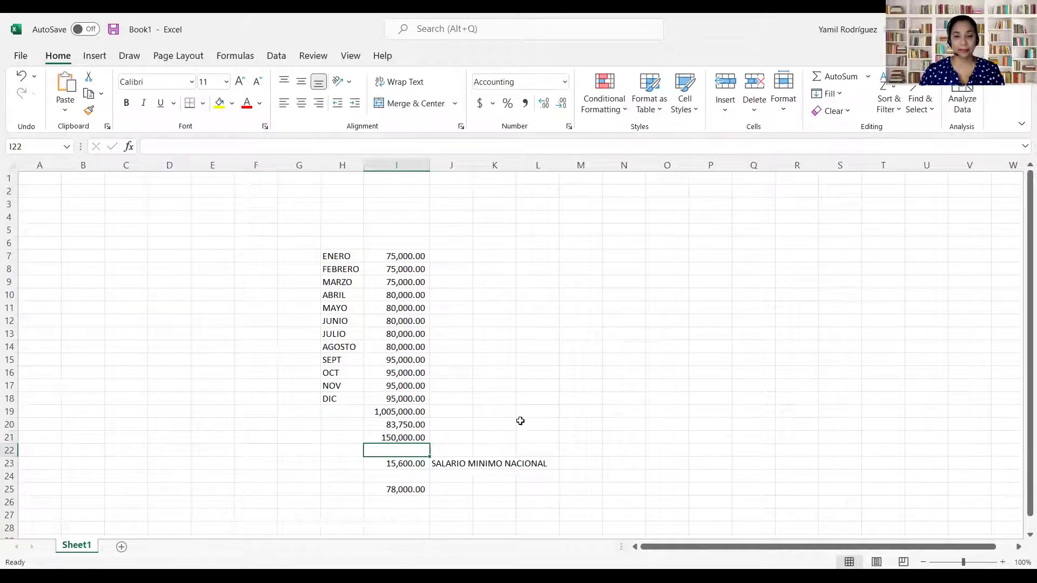
pyautogui.click(412, 435)
pyautogui.click(413, 424)
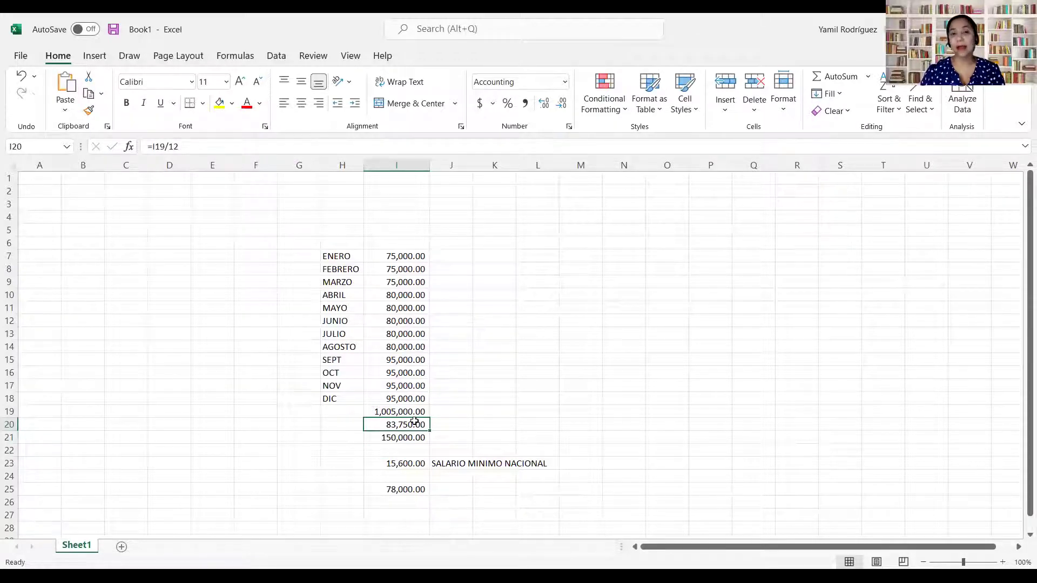
# Calculate in L21 the difference between the amount in I21 and the monthly average with the formula =I21-I20.
pyautogui.click(541, 437)
pyautogui.write('=')
pyautogui.click(420, 435)
pyautogui.write('-')
pyautogui.click(422, 422)
pyautogui.press('Return')
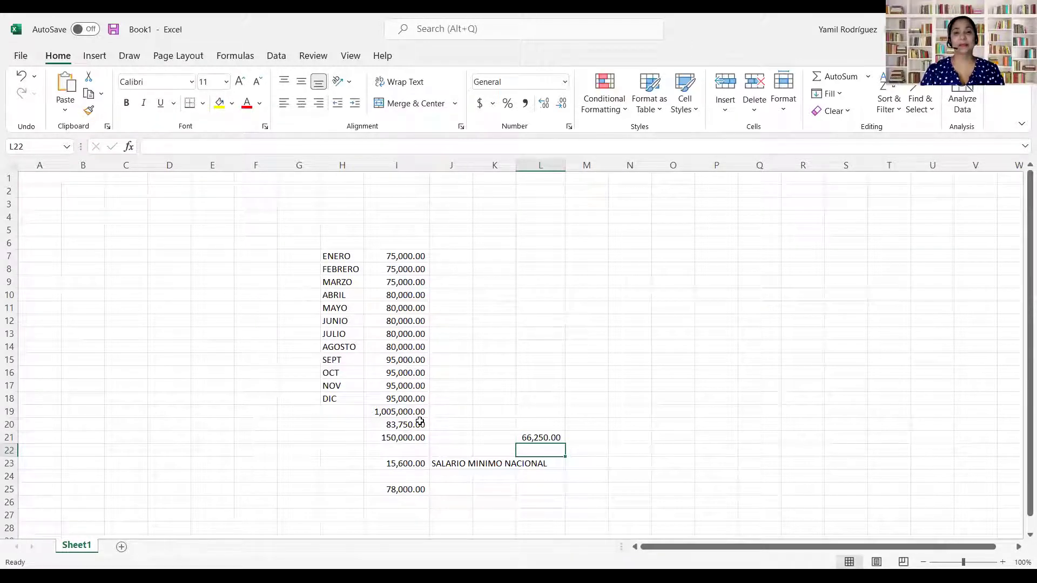
pyautogui.click(382, 438)
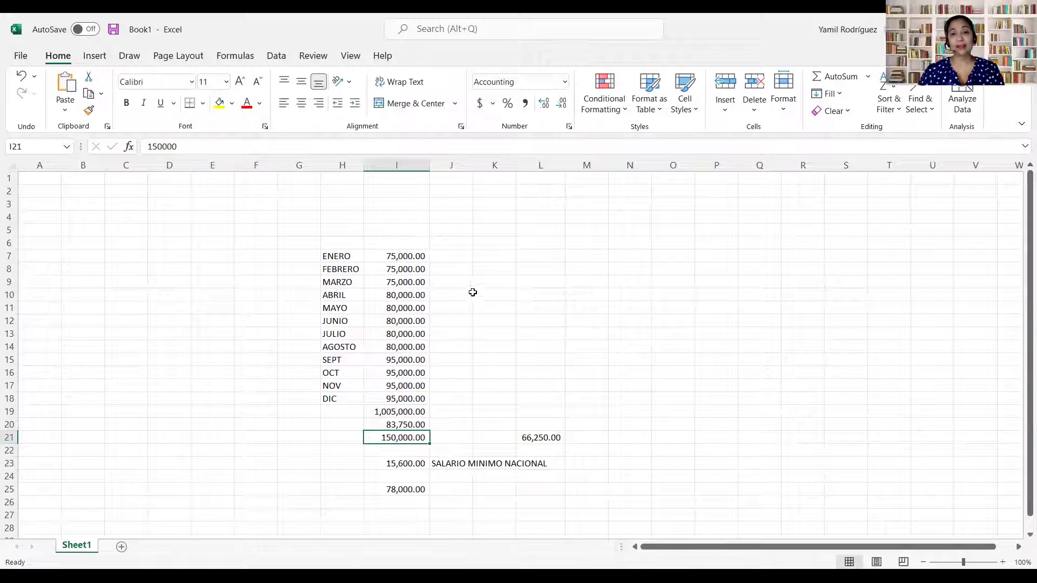
pyautogui.moveTo(413, 259); pyautogui.dragTo(417, 412)
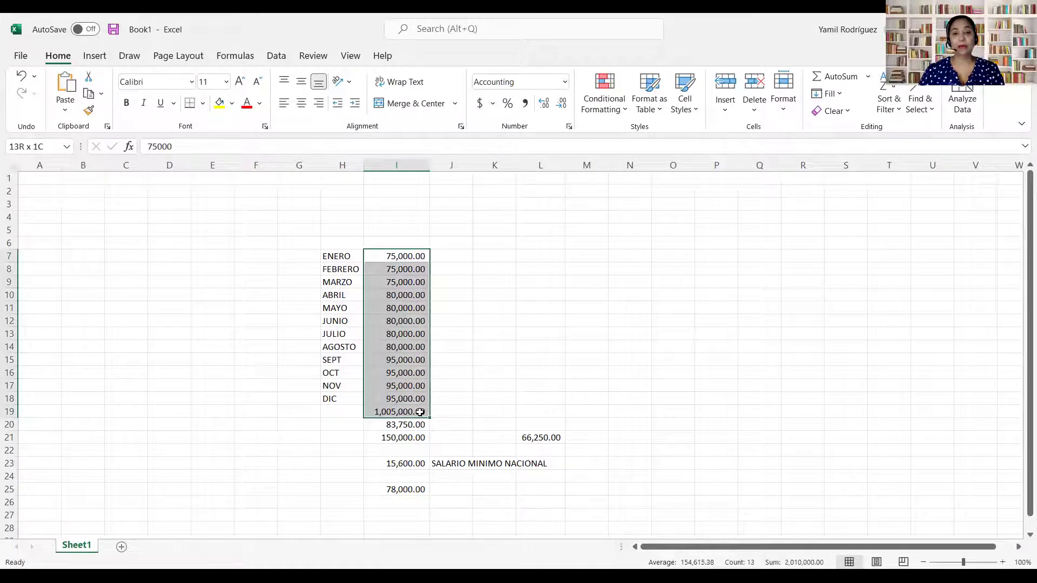
pyautogui.click(408, 425)
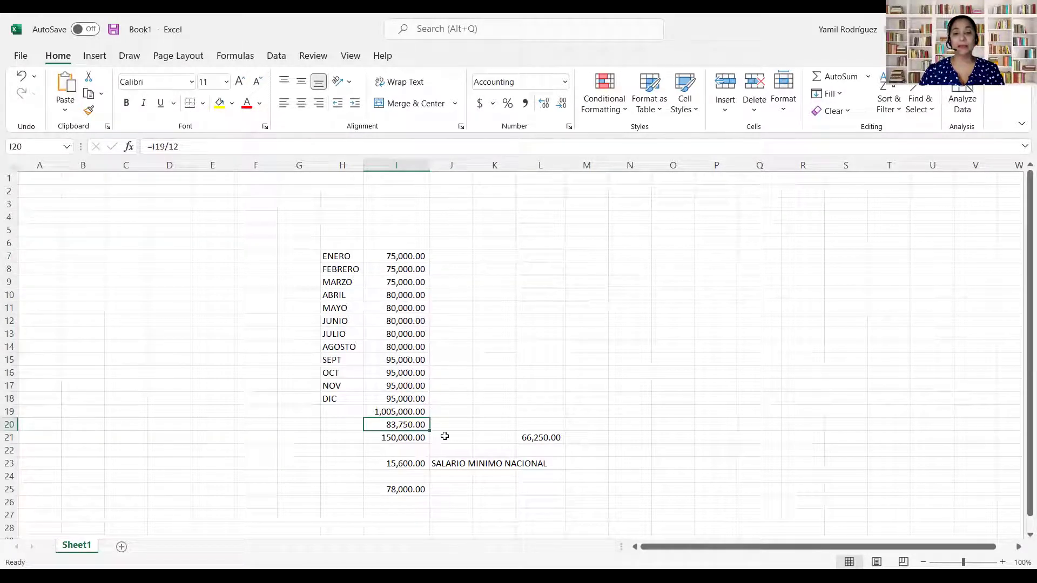